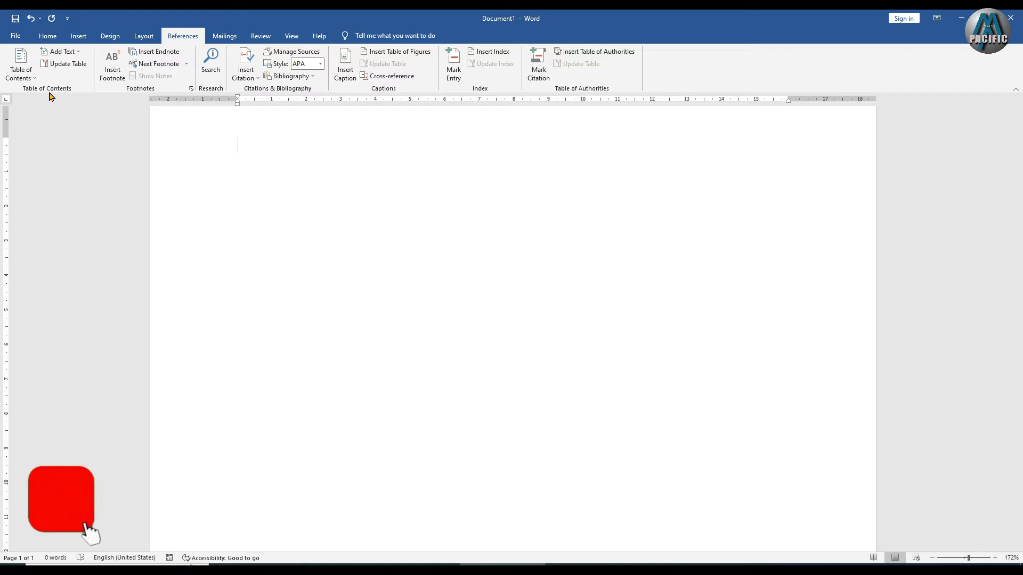
- Insert an Automatic Table 1 table of contents in the blank document and delete it again
left_click(22, 75)
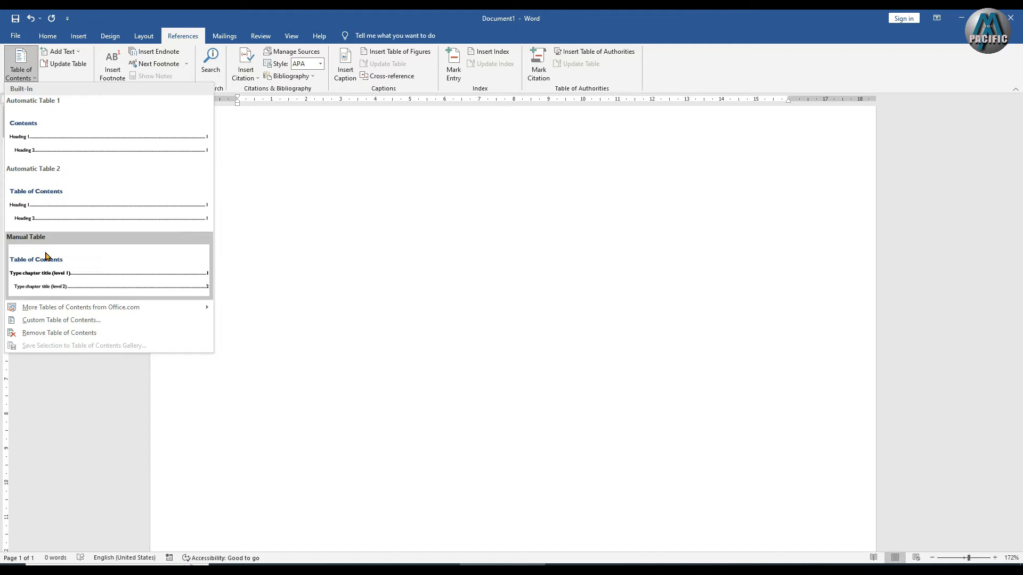
left_click(72, 149)
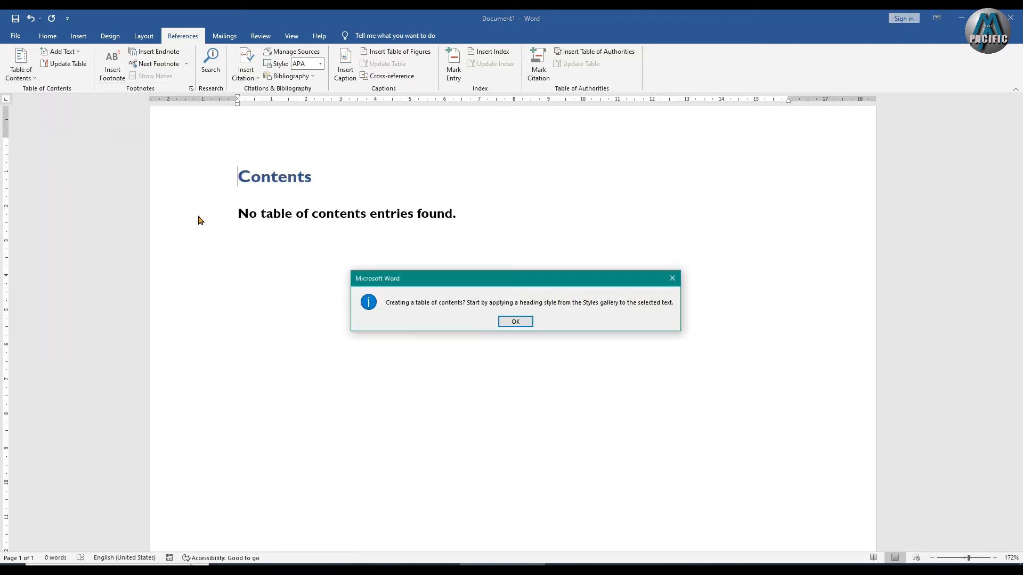
left_click(516, 323)
left_click(333, 262)
left_click_drag(236, 177, 590, 262)
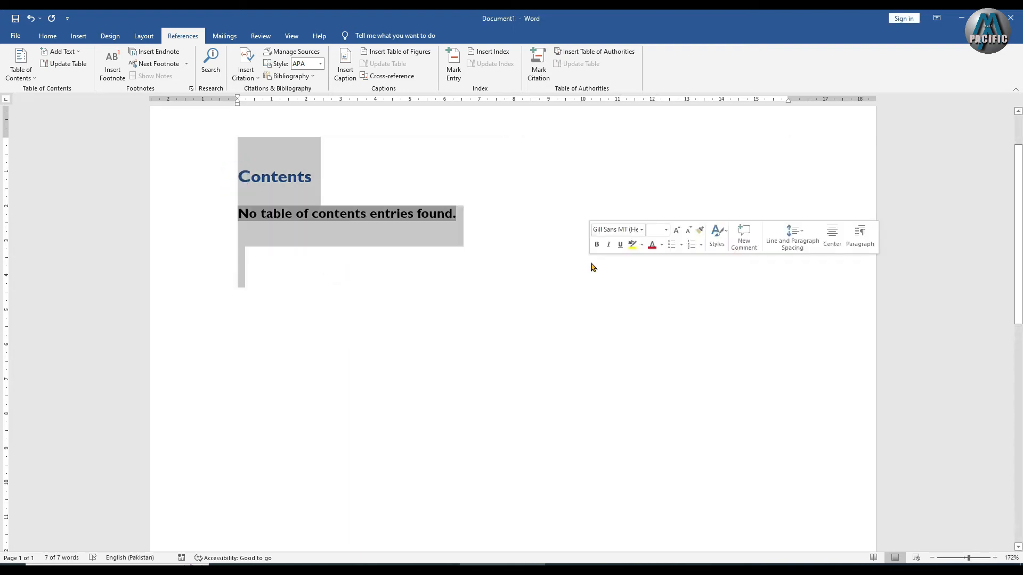
key("Delete")
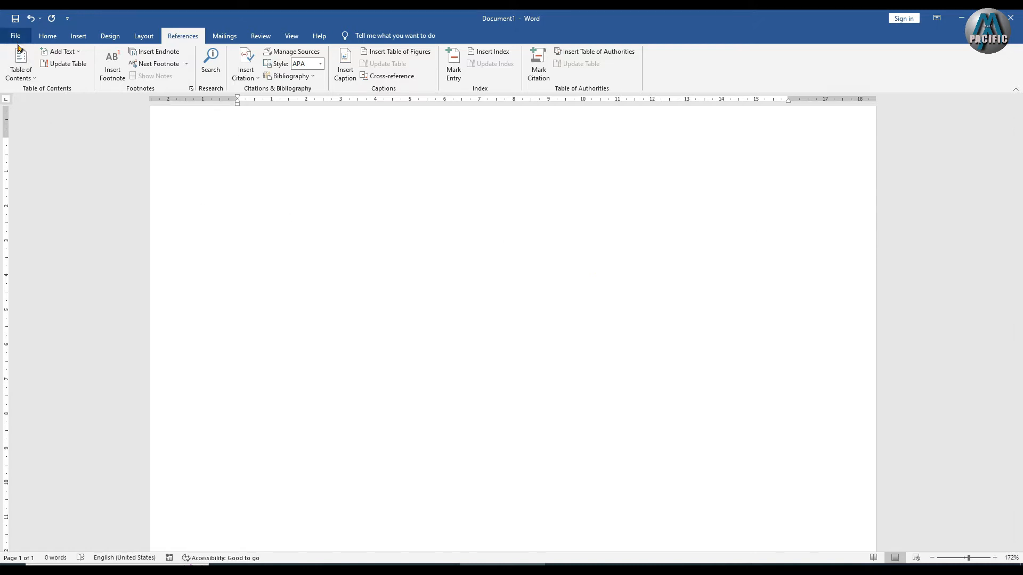
- Insert an Automatic Table 2 table of contents and delete it from the page
left_click(20, 64)
left_click(85, 219)
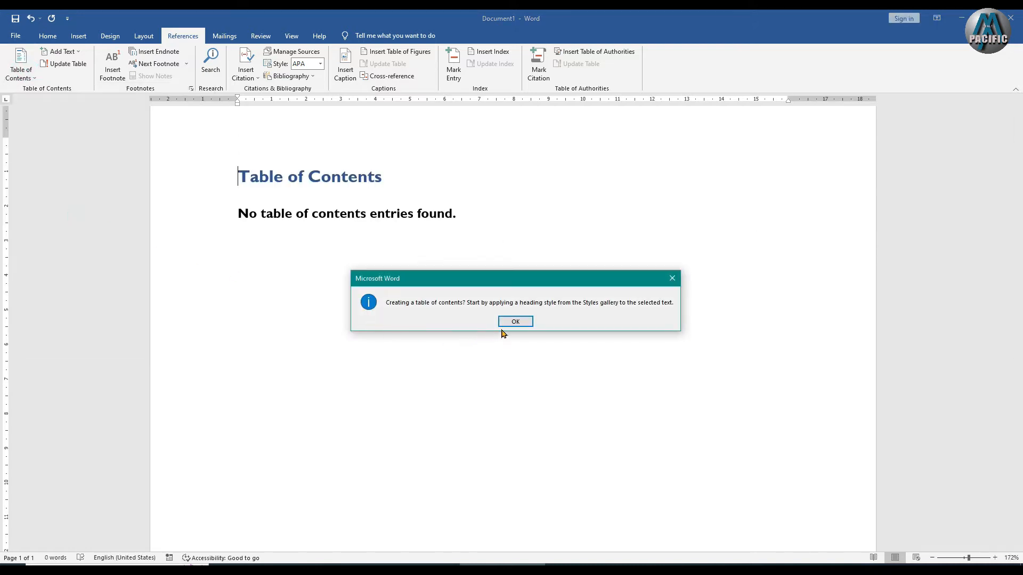
left_click(515, 322)
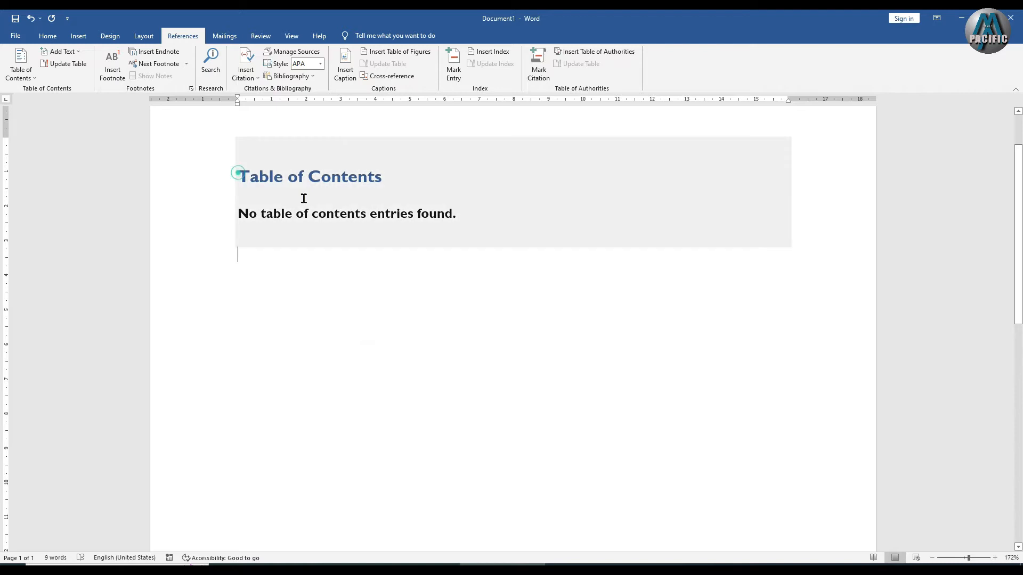
left_click_drag(304, 199, 491, 245)
key("Delete")
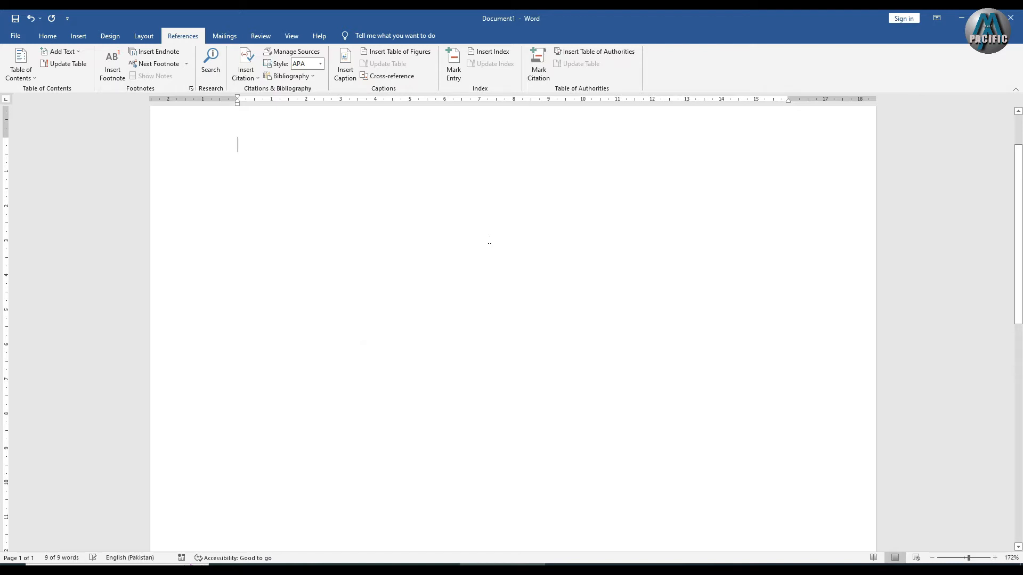
- Insert a Manual Table table of contents and select its first level 1, level 2 and level 3 chapter placeholders in turn
left_click(29, 78)
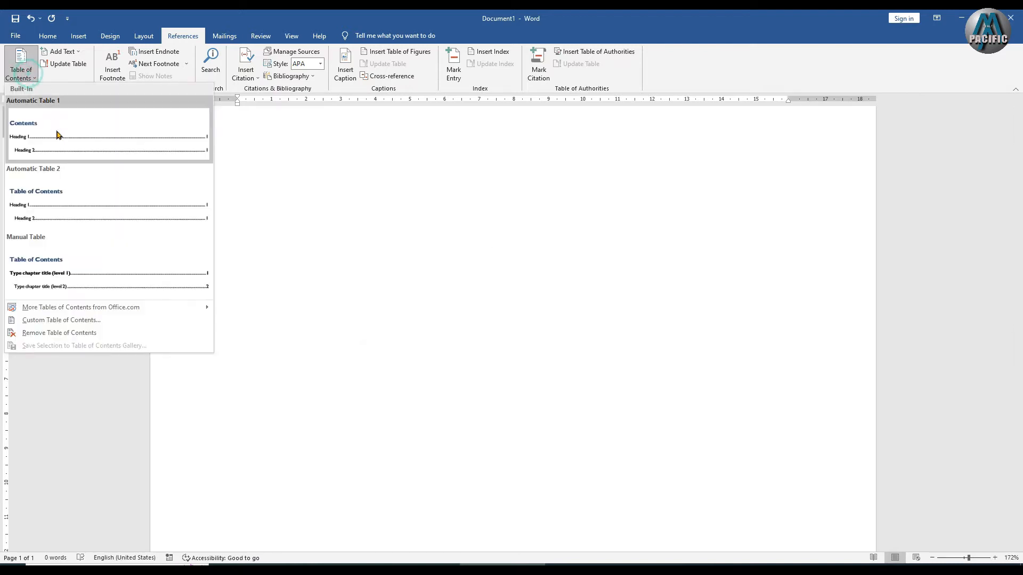
left_click(62, 267)
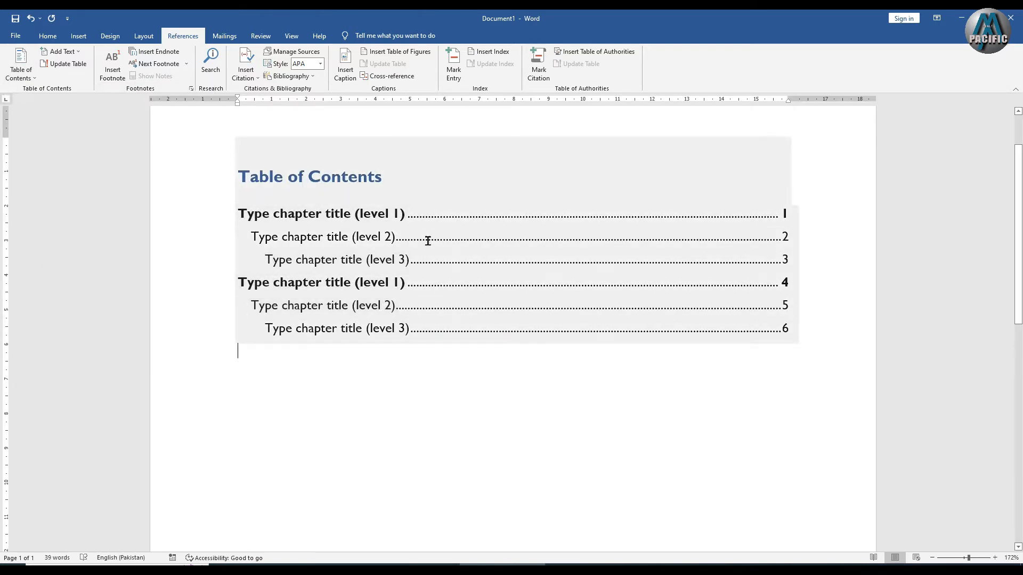
left_click(242, 215)
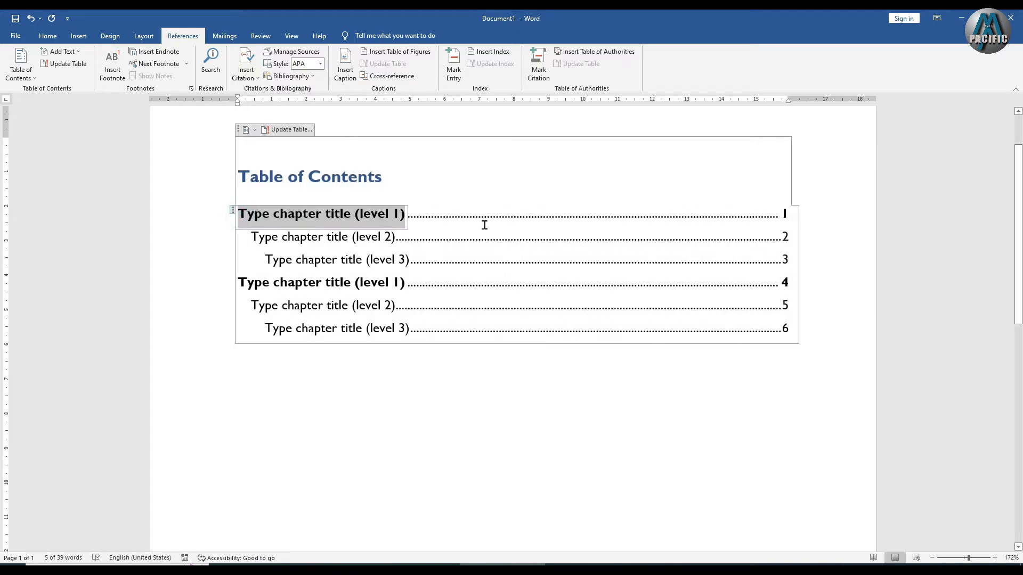
left_click_drag(783, 214, 791, 214)
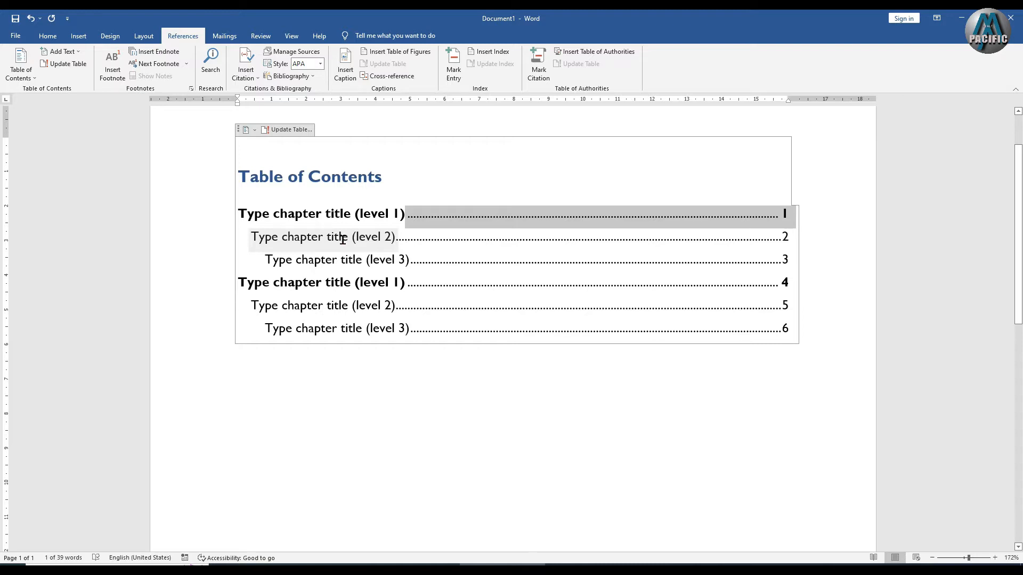
left_click(254, 239)
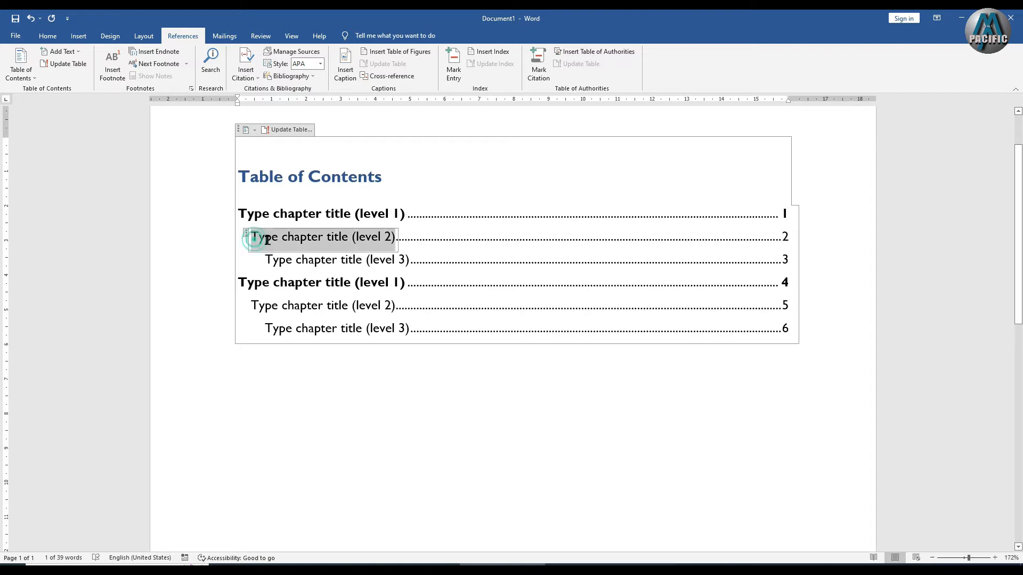
left_click(317, 261)
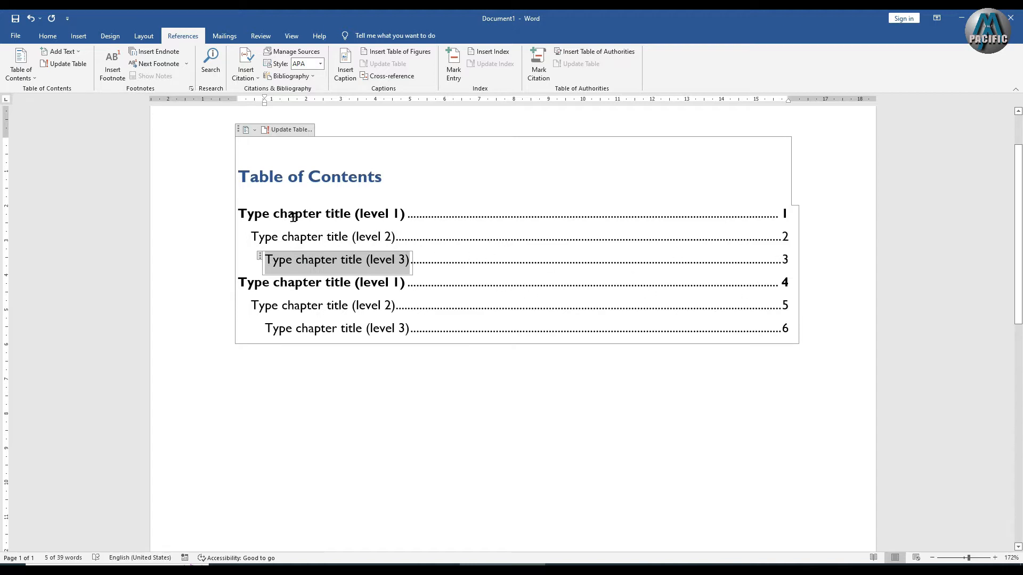
- Copy the first level 2 and level 3 entry lines and add an empty line below the first level 3 entry
left_click_drag(246, 233, 724, 261)
right_click(724, 261)
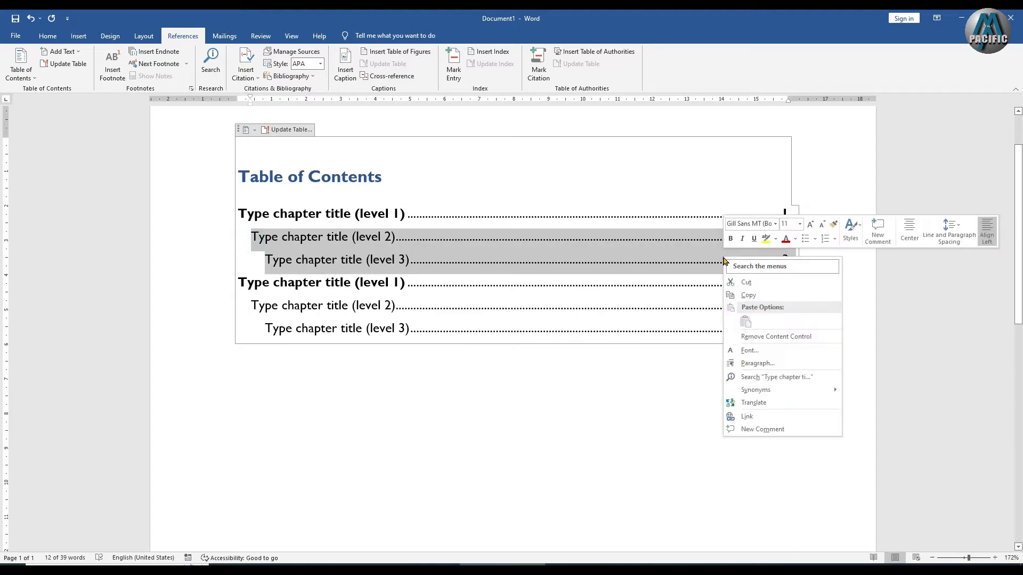
left_click(735, 292)
left_click(790, 264)
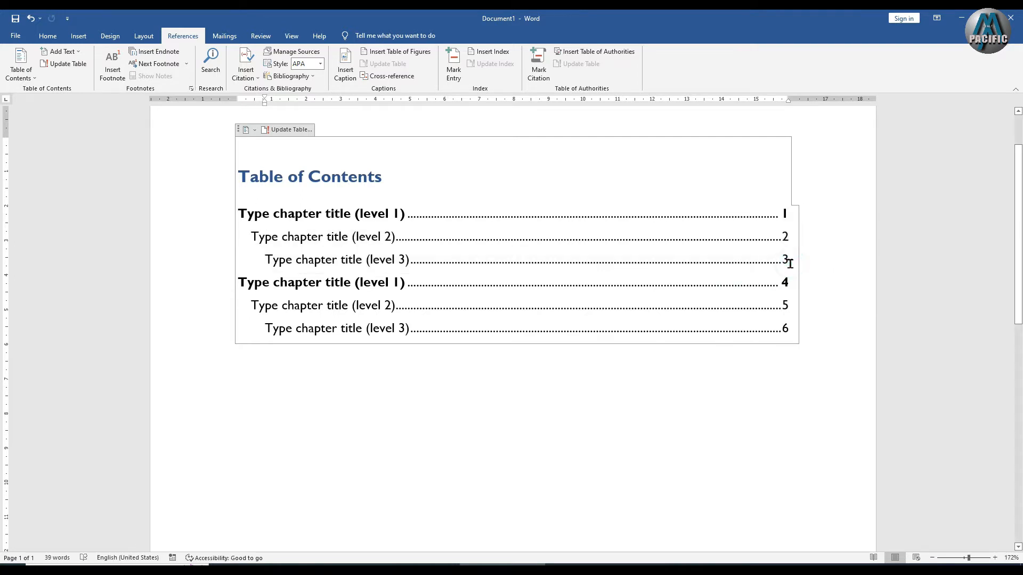
key("Return")
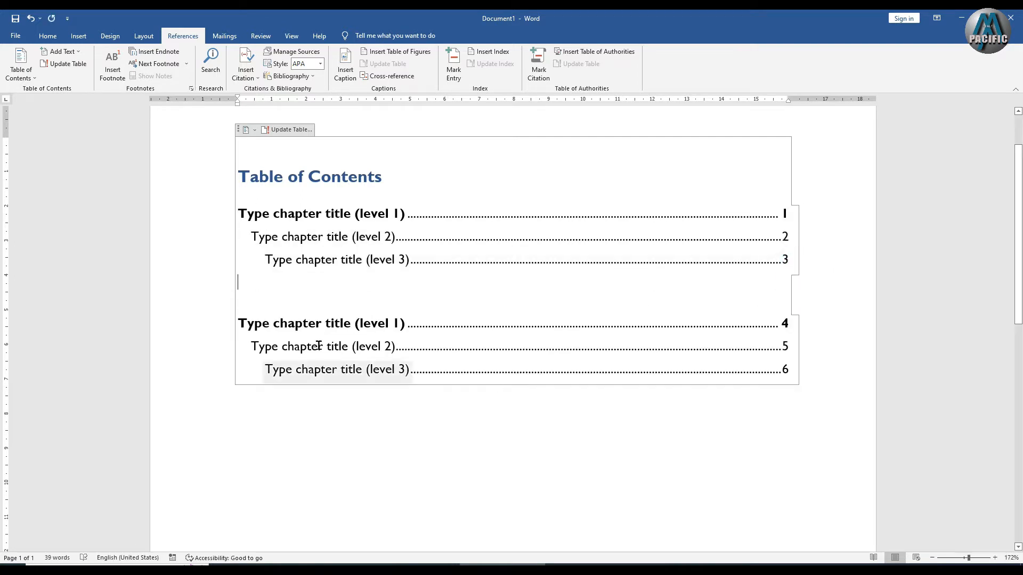
- Try pasting the copied entries on the empty line with merged formatting, and undo the paste
right_click(246, 285)
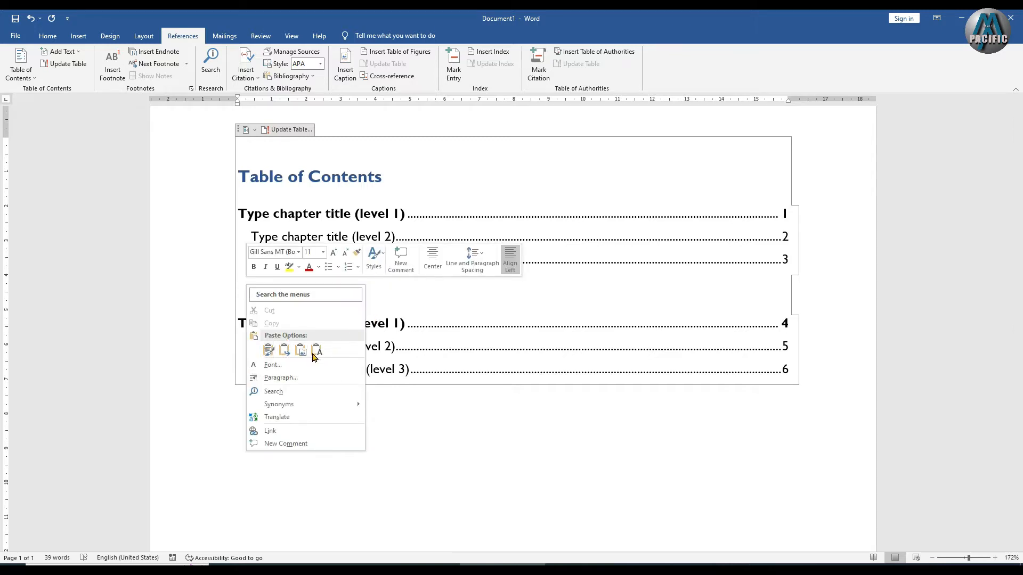
left_click(285, 351)
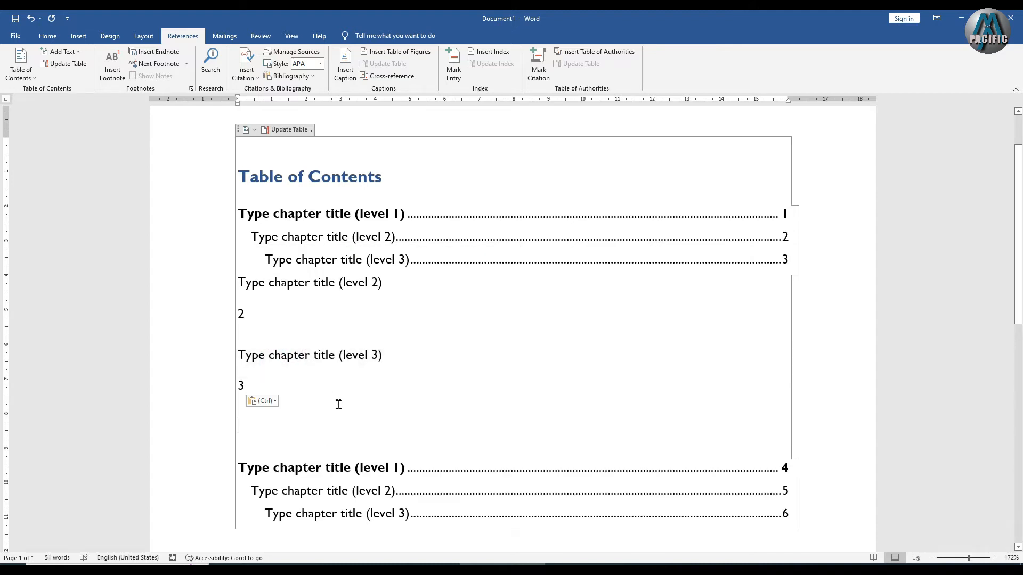
key("ctrl+z")
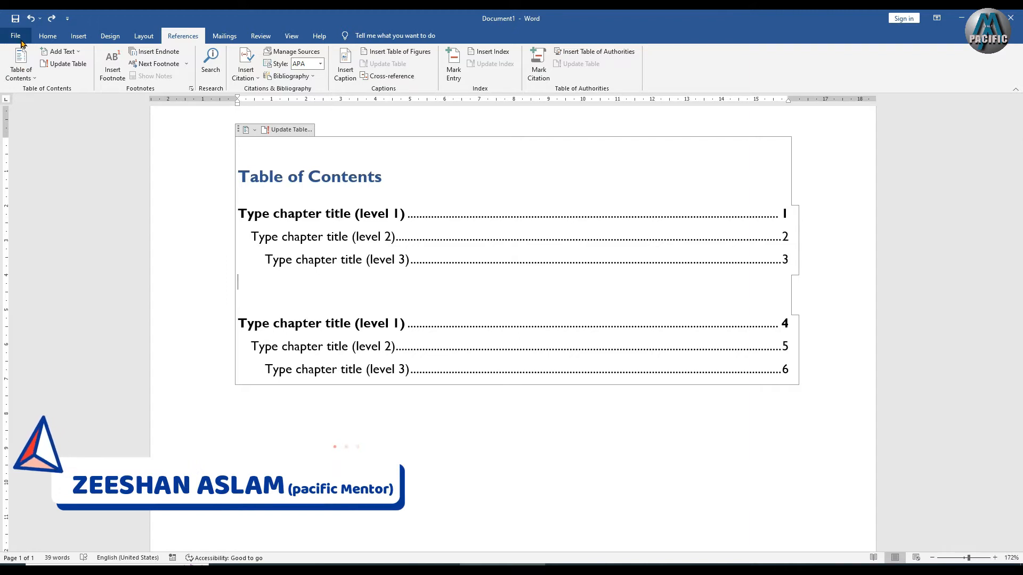
- Paste the copied level 2 and level 3 lines three times and delete the empty line above the second level 1 entry
key("ctrl+v")
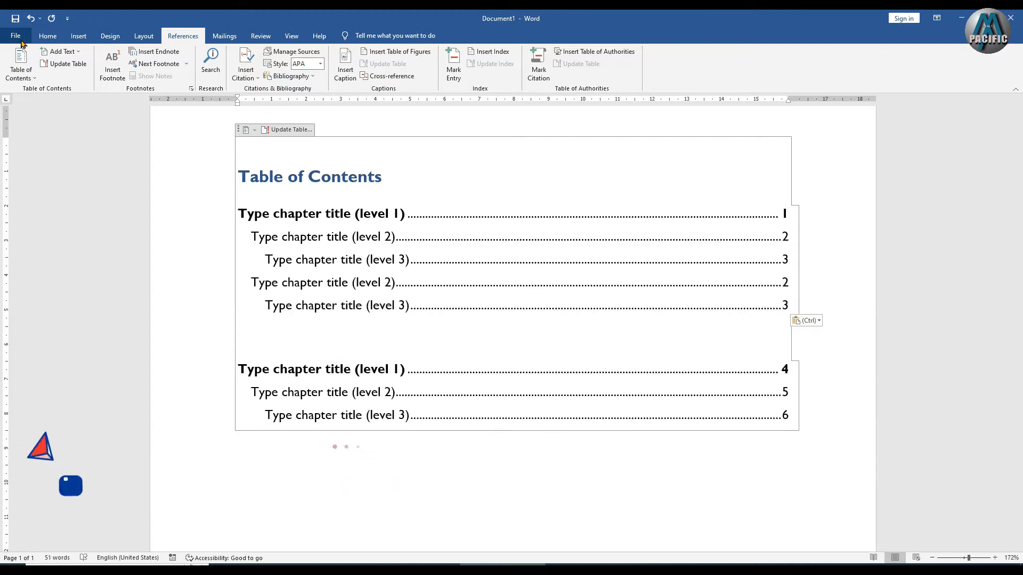
key("ctrl+v")
key("ctrl+v")
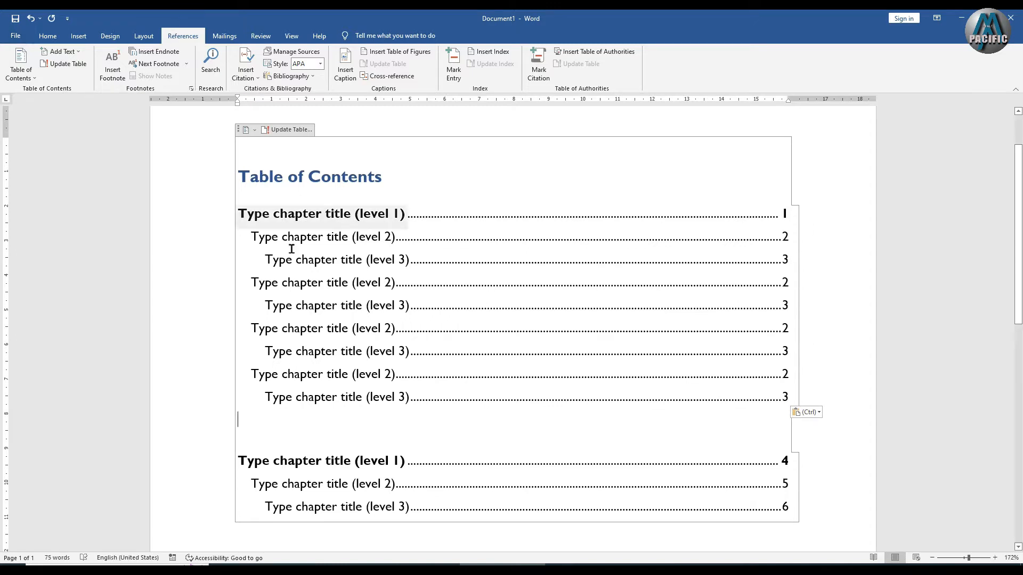
left_click(245, 215)
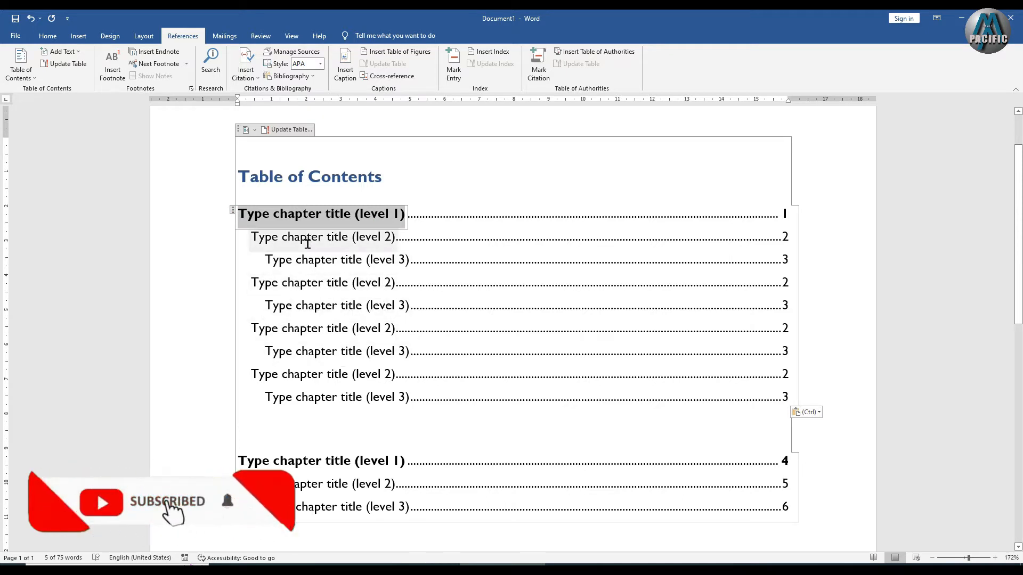
left_click(307, 445)
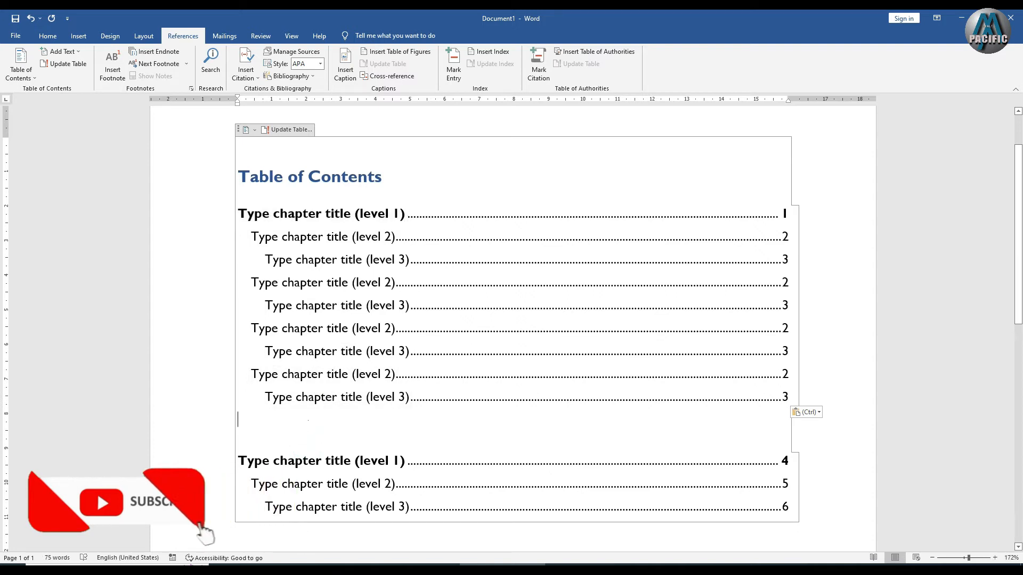
key("Delete")
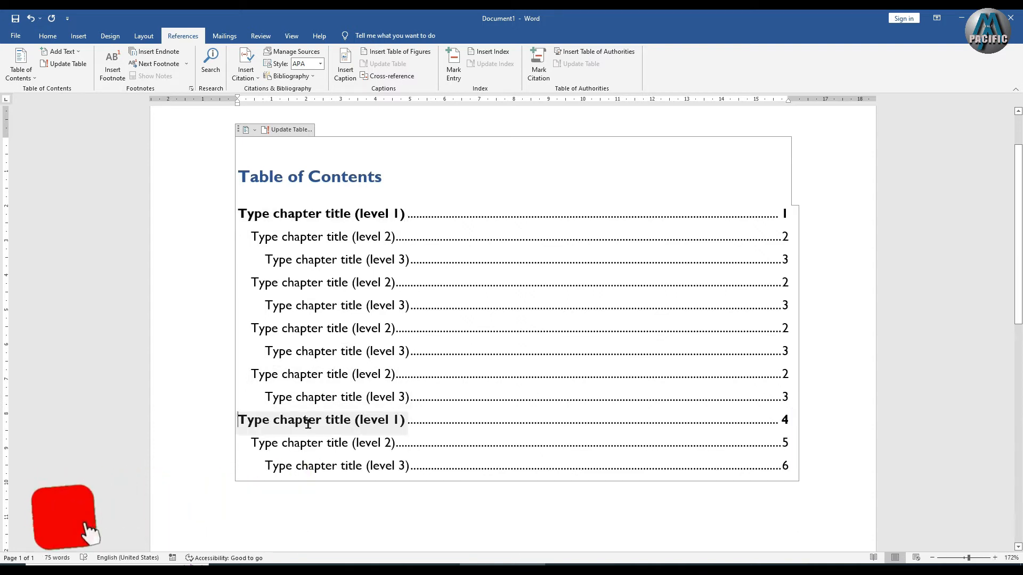
- Replace the entries from the first through the second level 1 title with a custom table of contents using a solid line tab leader
scroll(437, 437, "down", 2)
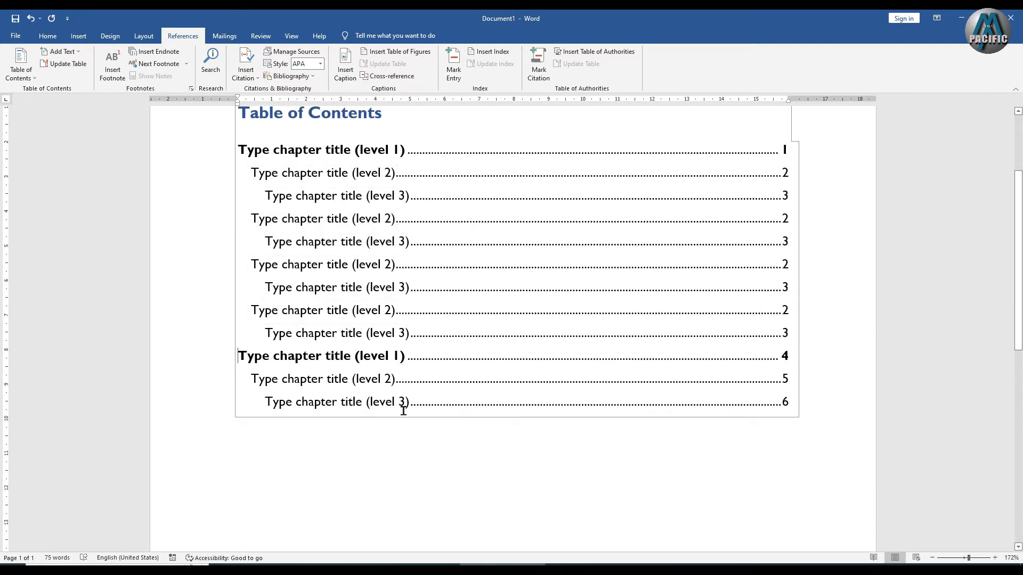
left_click_drag(260, 158, 269, 374)
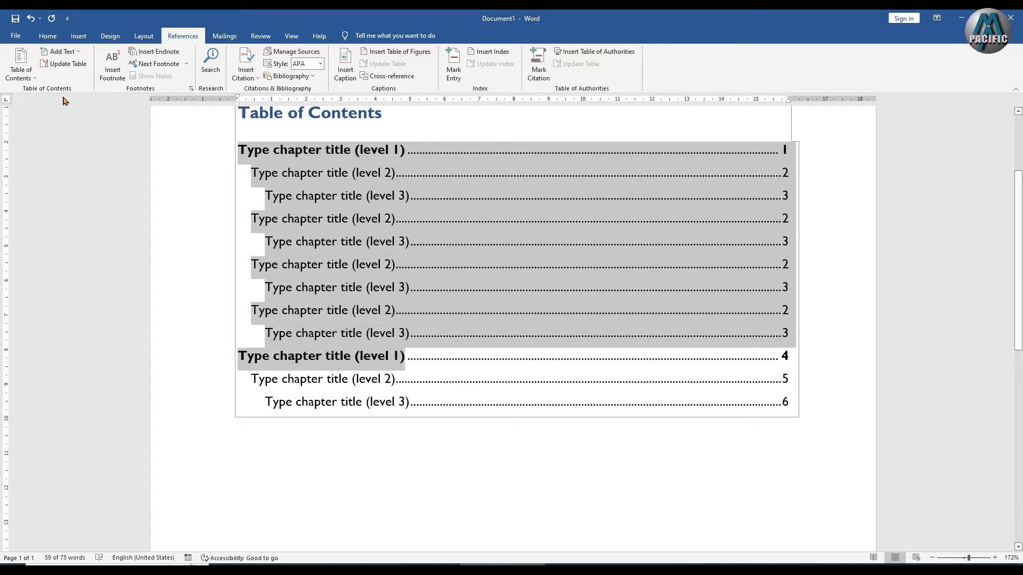
left_click(33, 78)
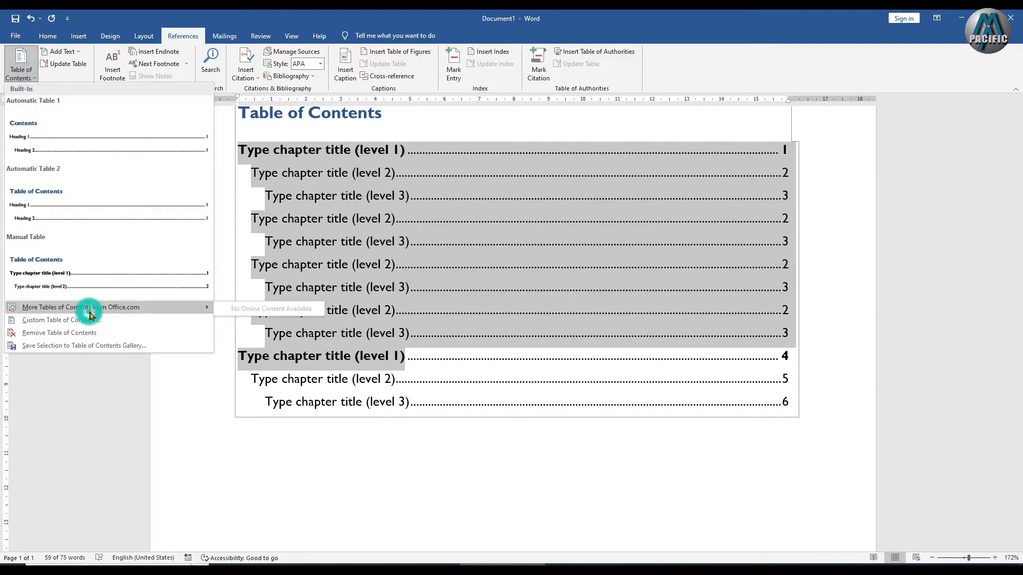
left_click(117, 307)
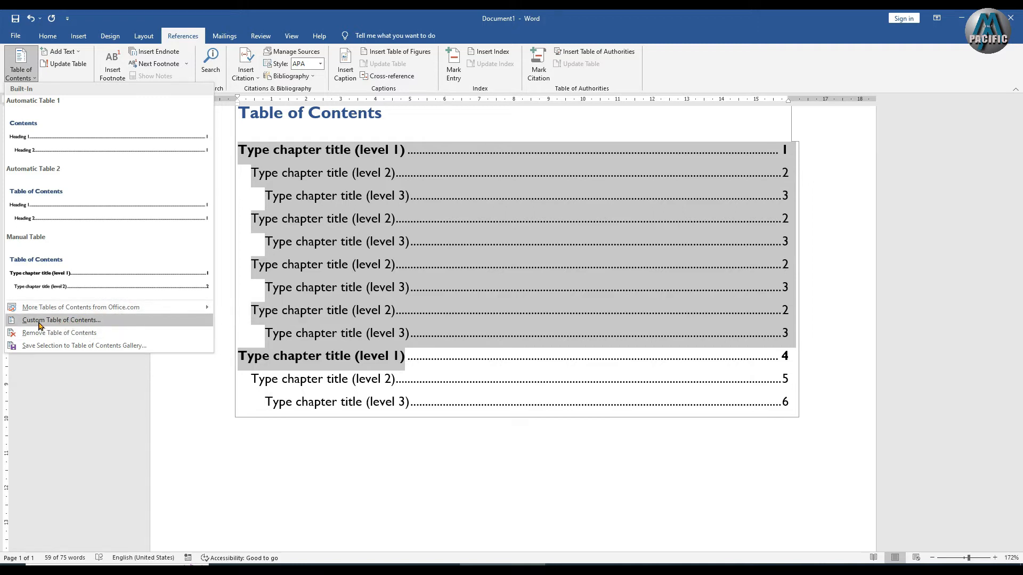
left_click(65, 323)
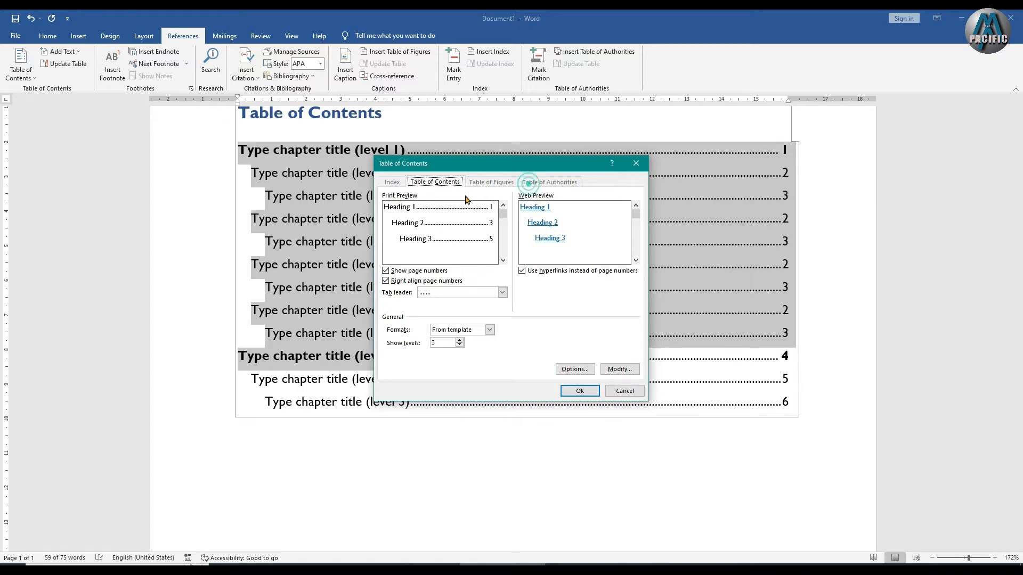
left_click(502, 292)
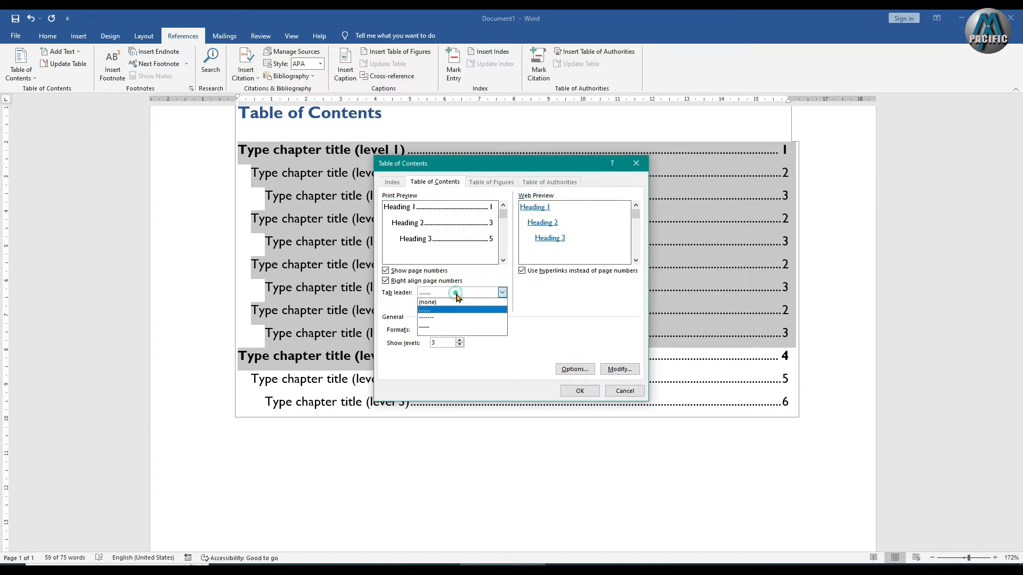
left_click(435, 327)
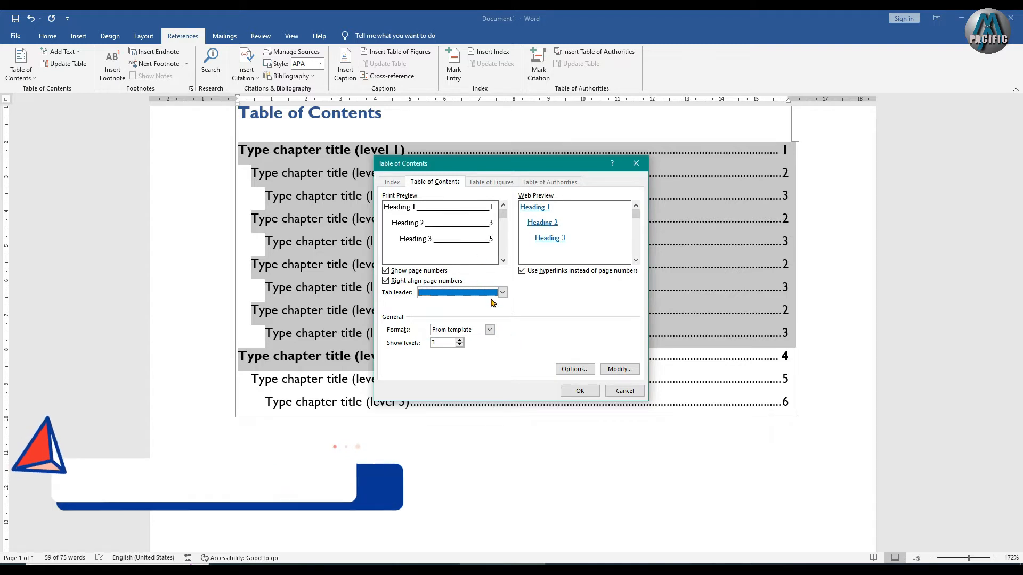
left_click(579, 391)
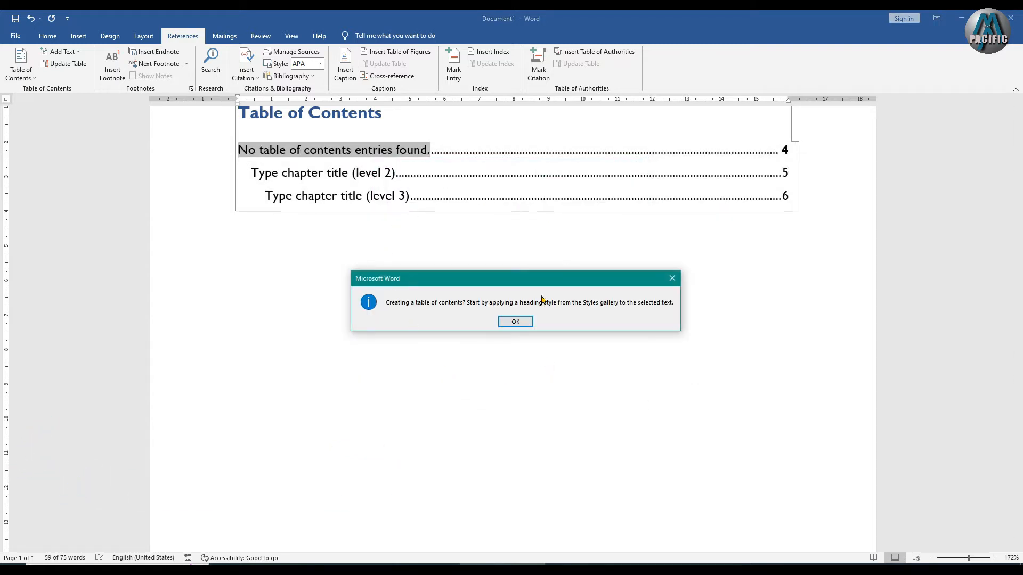
left_click(516, 322)
- Remove the whole table of contents from the document
scroll(446, 358, "up", 2)
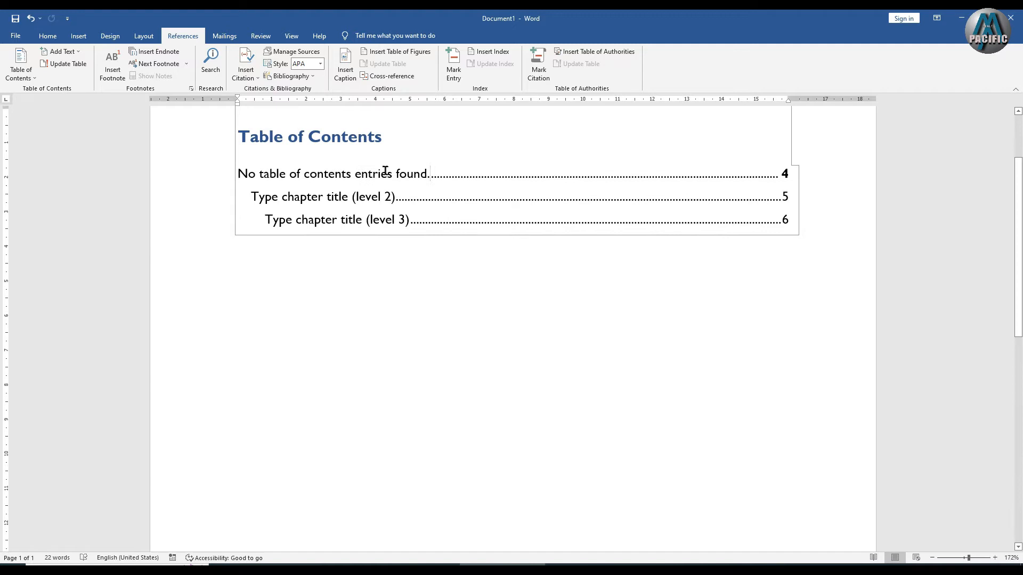
left_click(20, 68)
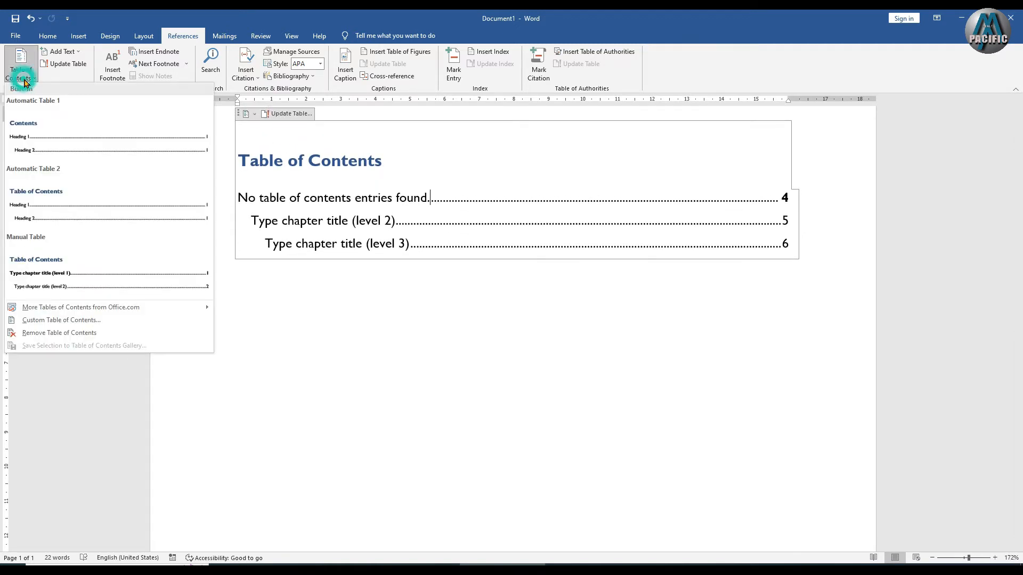
left_click(40, 333)
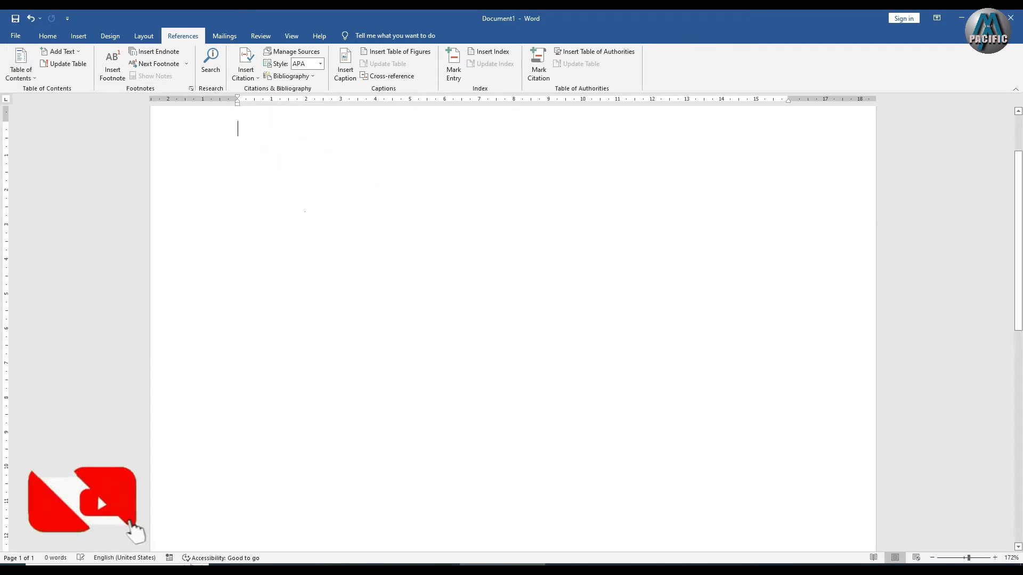
- Insert a manual table of contents on the blank page and remove it from the document
left_click(17, 69)
left_click(45, 262)
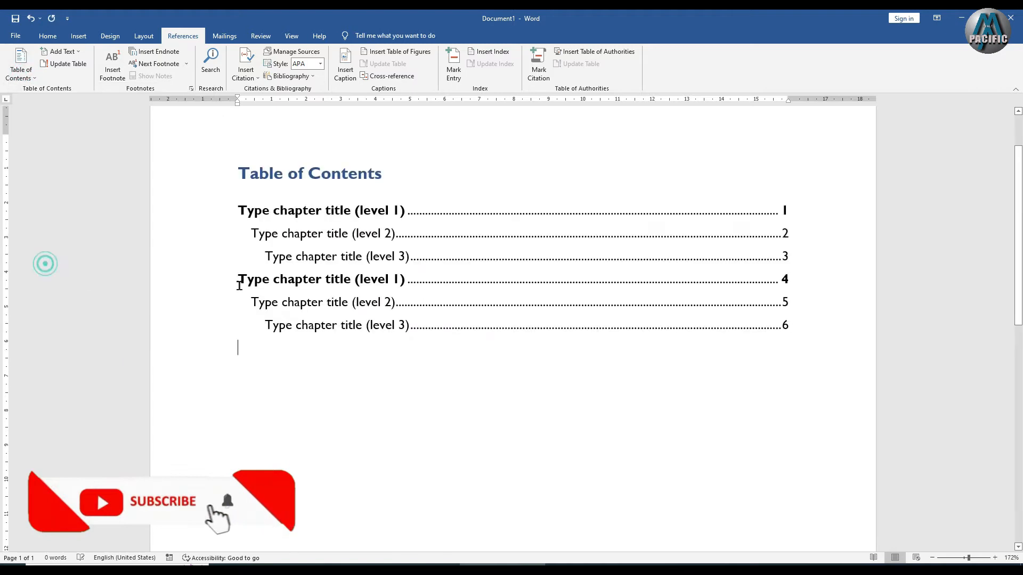
left_click(20, 68)
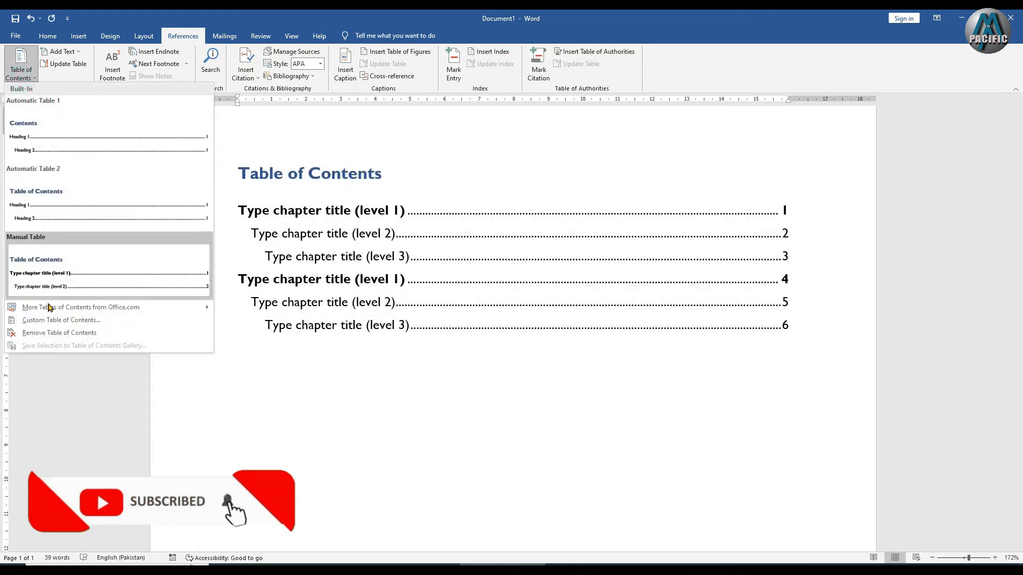
left_click(50, 334)
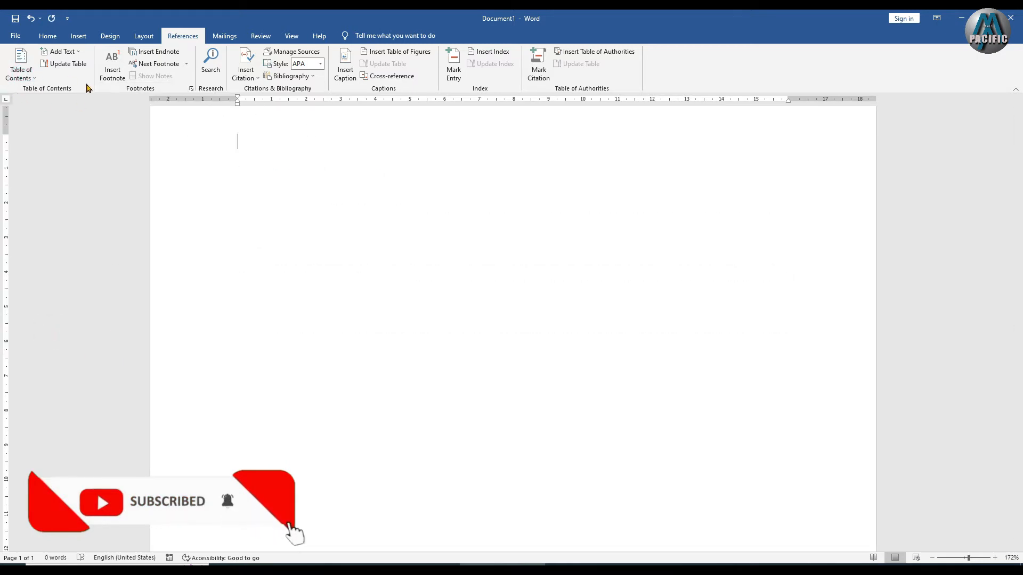
- Insert the built-in manual table of contents on the empty page
left_click(62, 52)
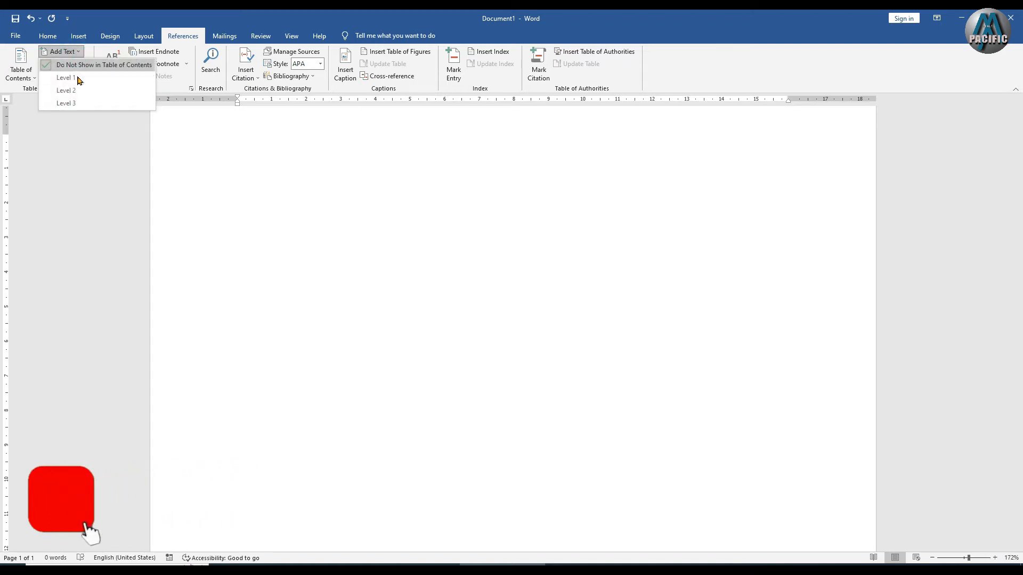
left_click(20, 68)
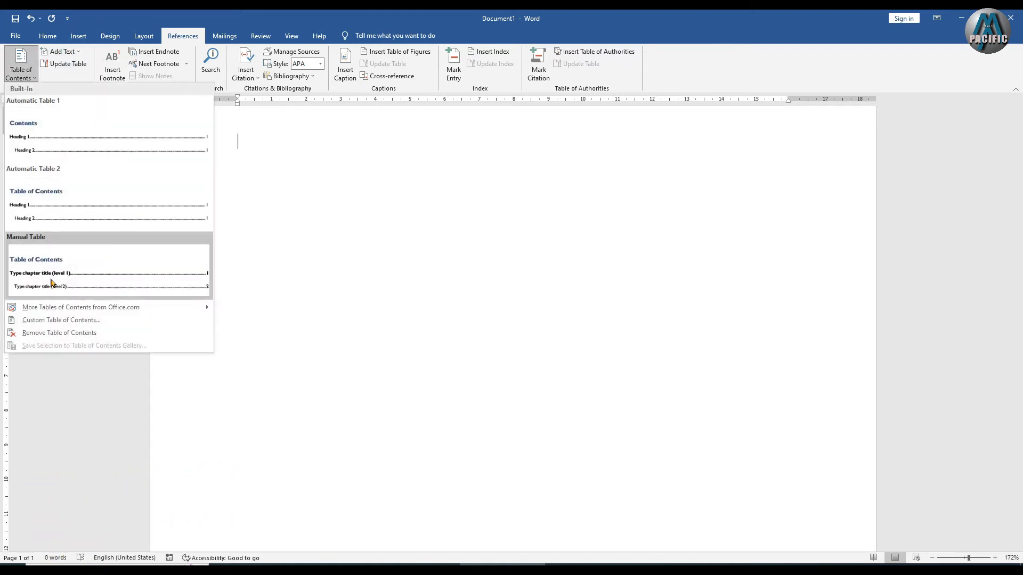
left_click(50, 276)
- Assign table of contents level 2 to the empty line below the table, and change that line to level 1
left_click(61, 51)
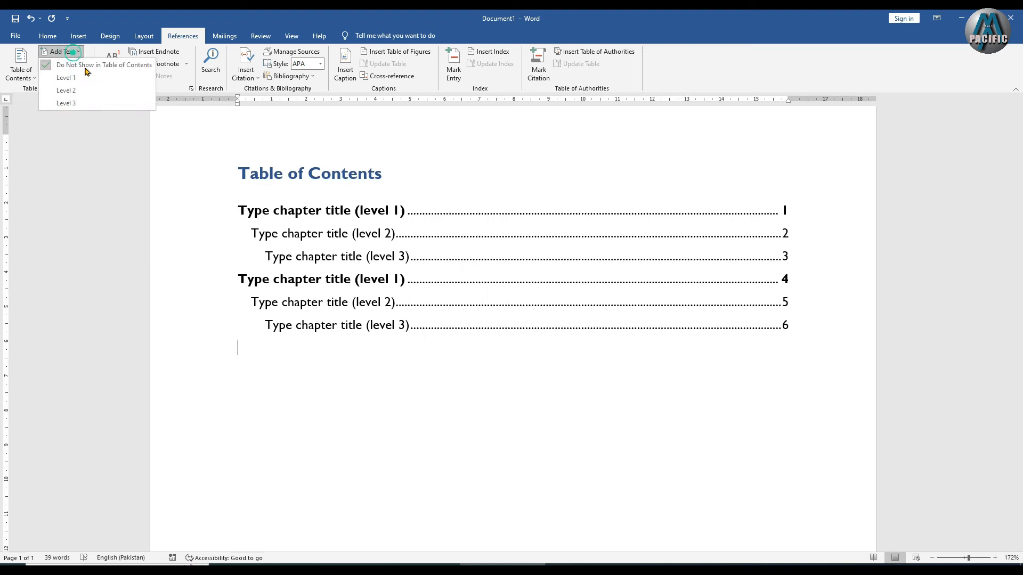
left_click(75, 96)
left_click(52, 36)
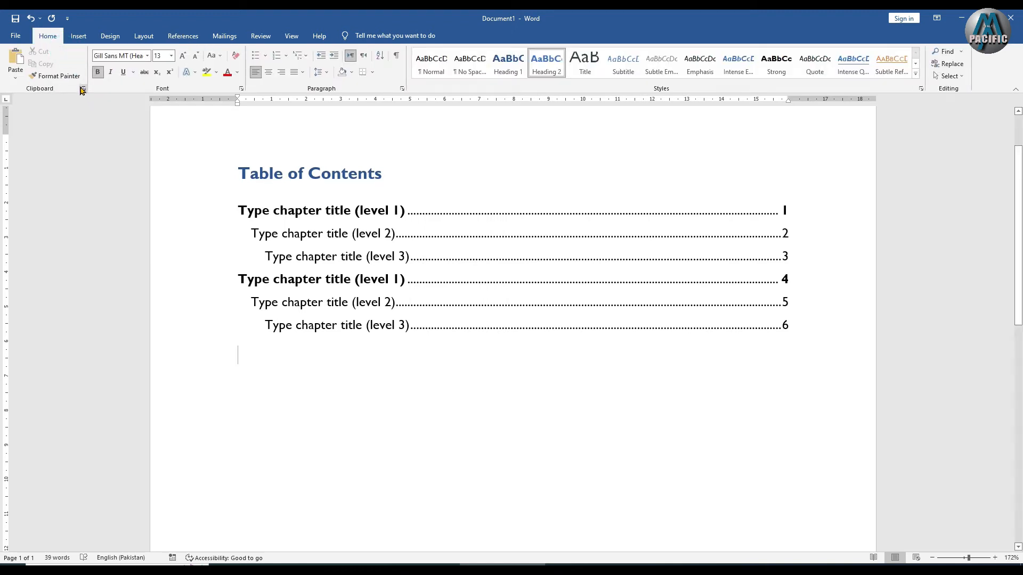
left_click(183, 36)
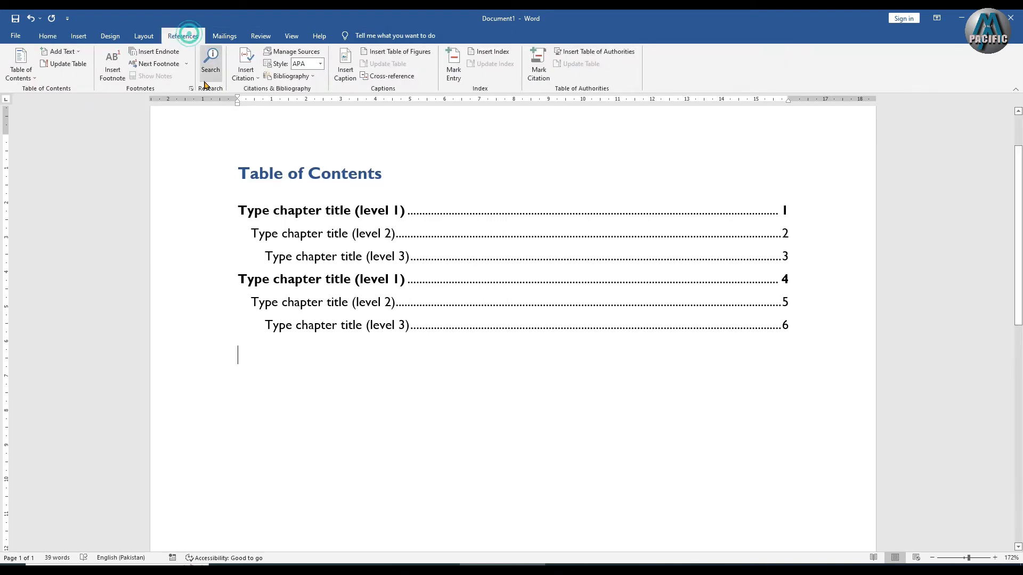
left_click(67, 52)
left_click(66, 88)
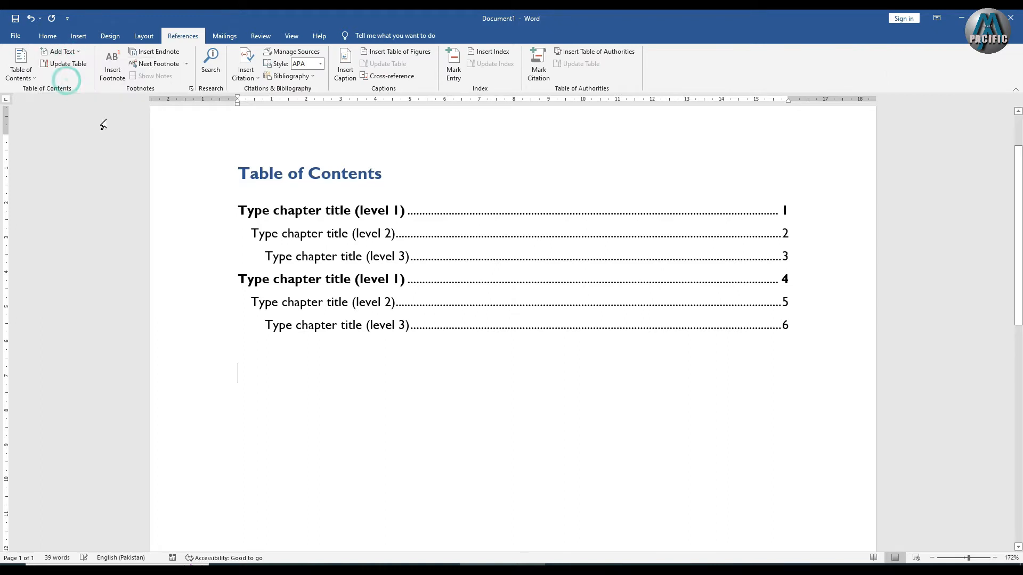
left_click(376, 236)
left_click(383, 263)
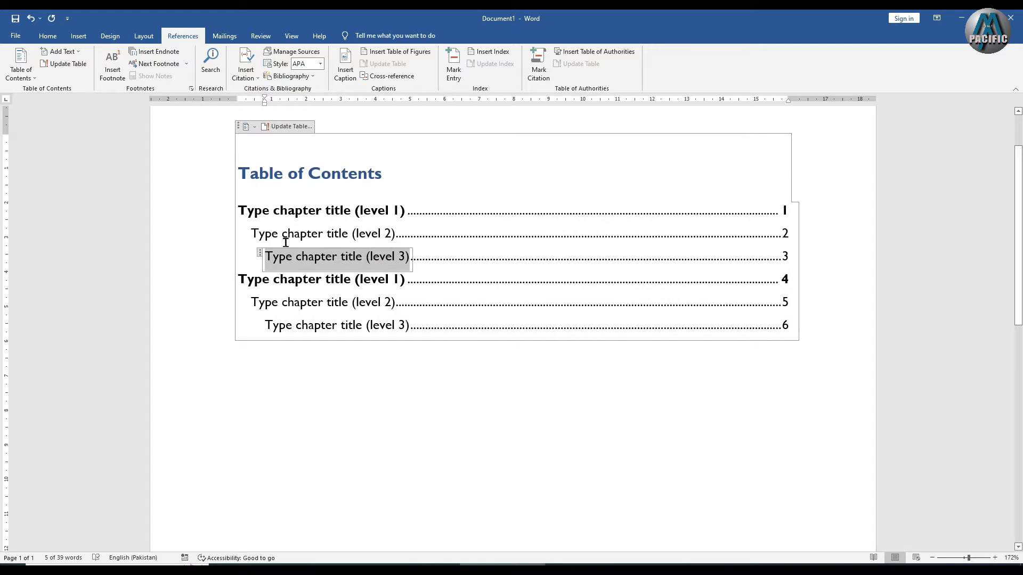
left_click(241, 213)
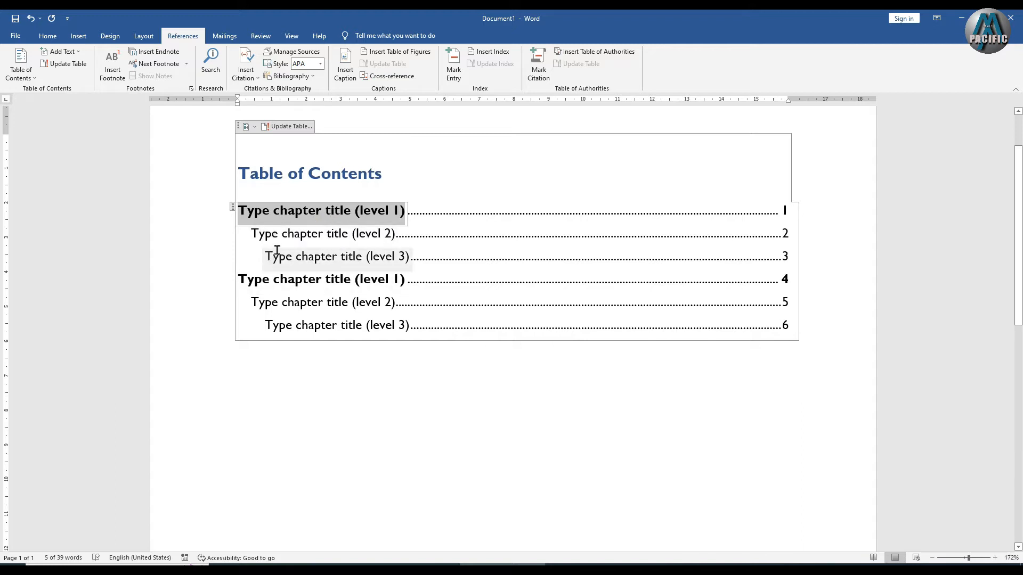
left_click(253, 237)
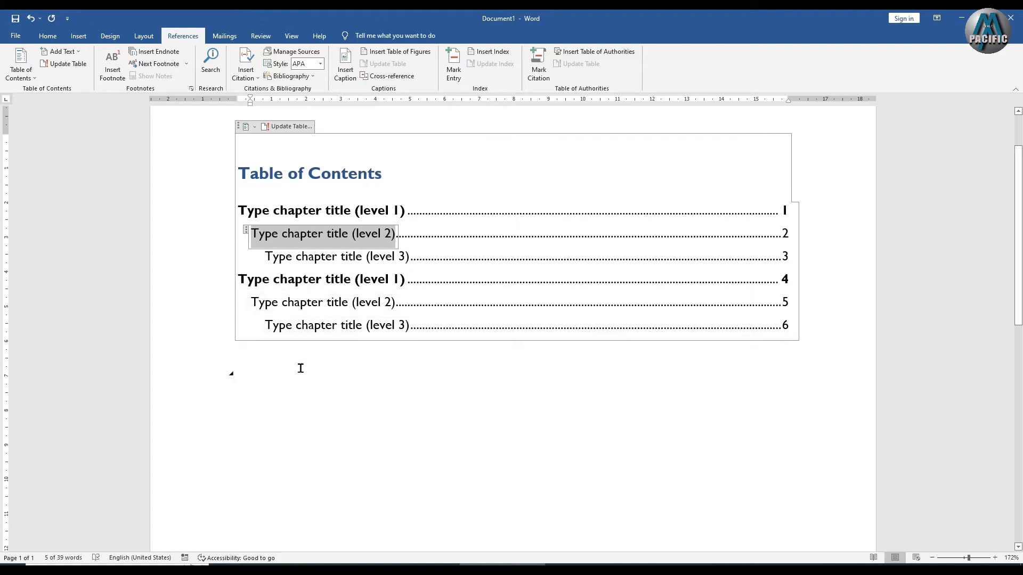
left_click(24, 72)
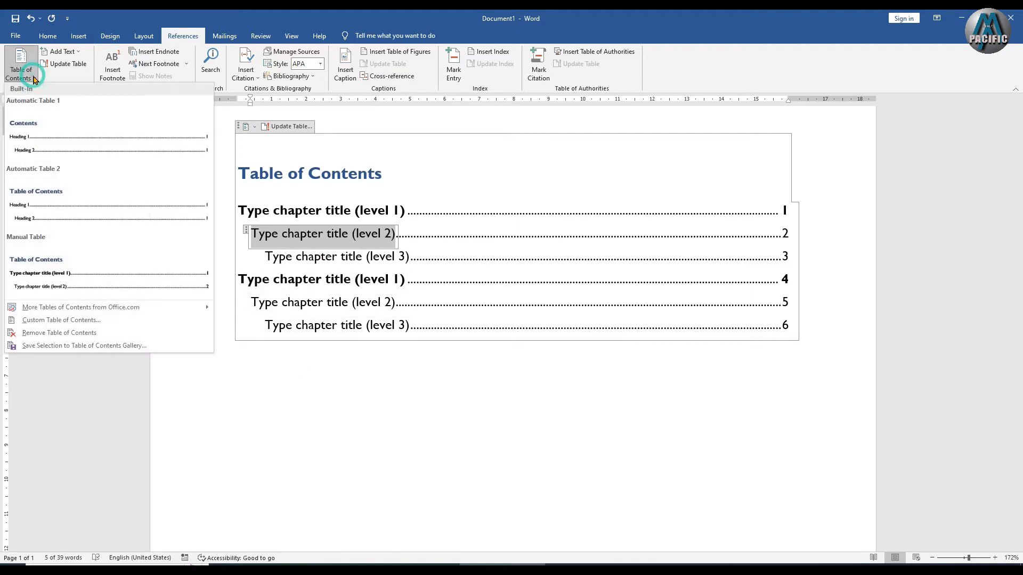
left_click(68, 54)
left_click(46, 171)
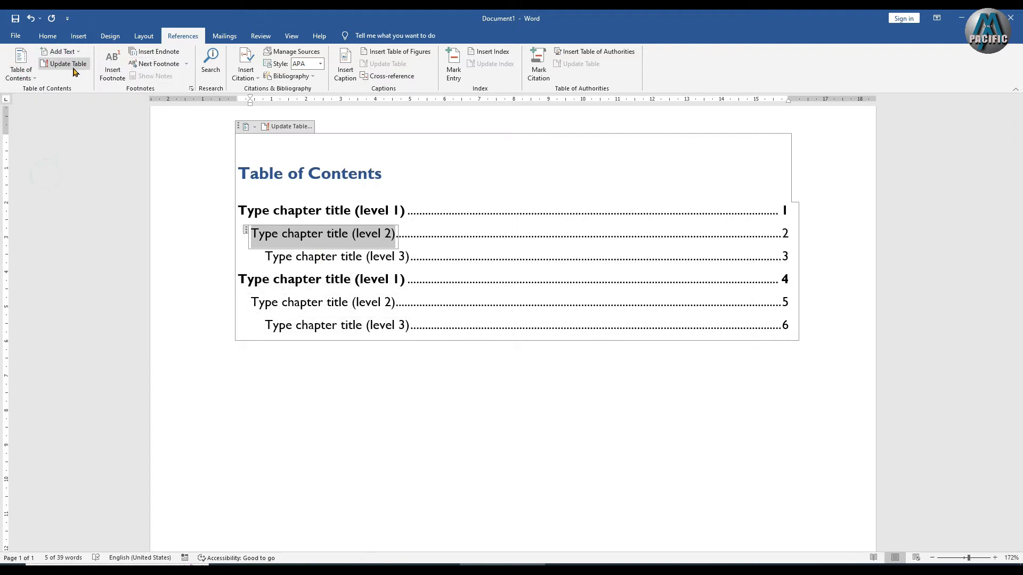
- Try to update the manual table of contents, and remove it from the document
left_click(74, 65)
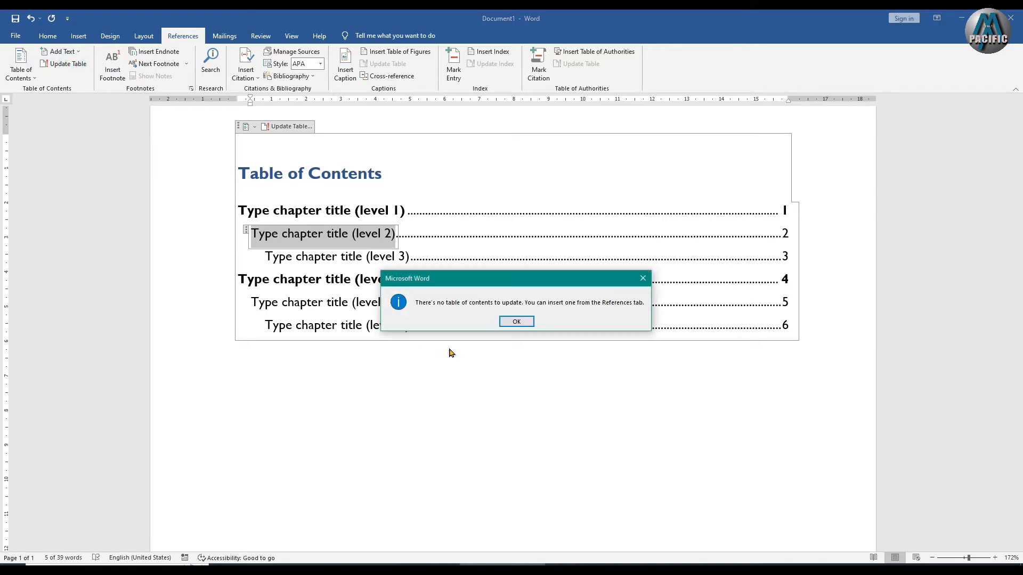
left_click(514, 322)
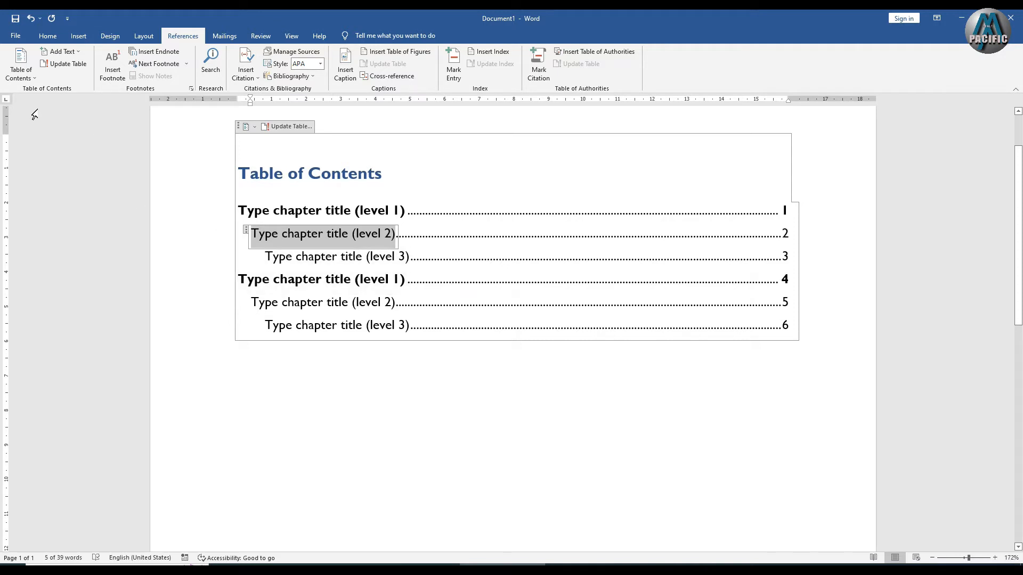
left_click(21, 68)
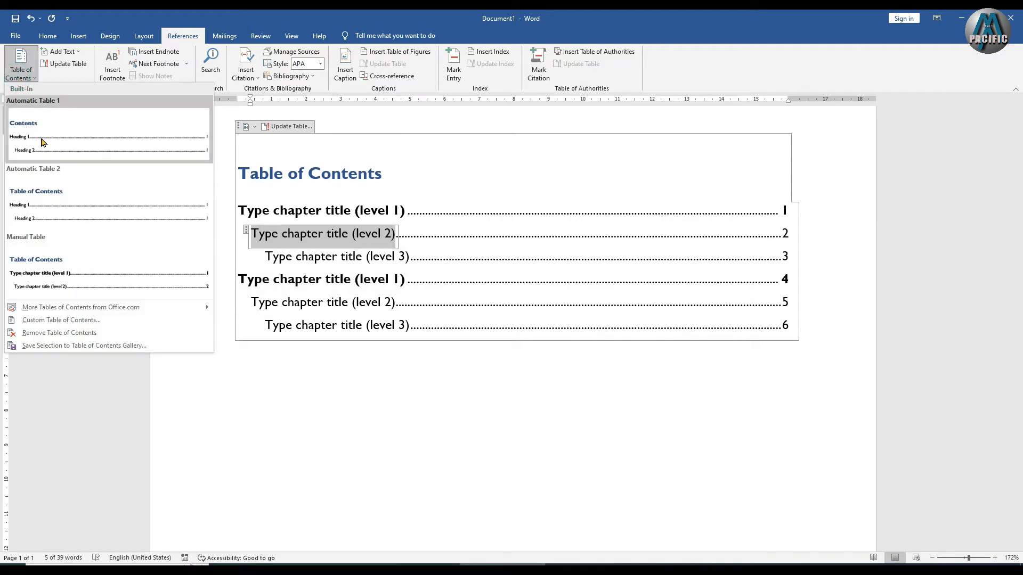
left_click(42, 335)
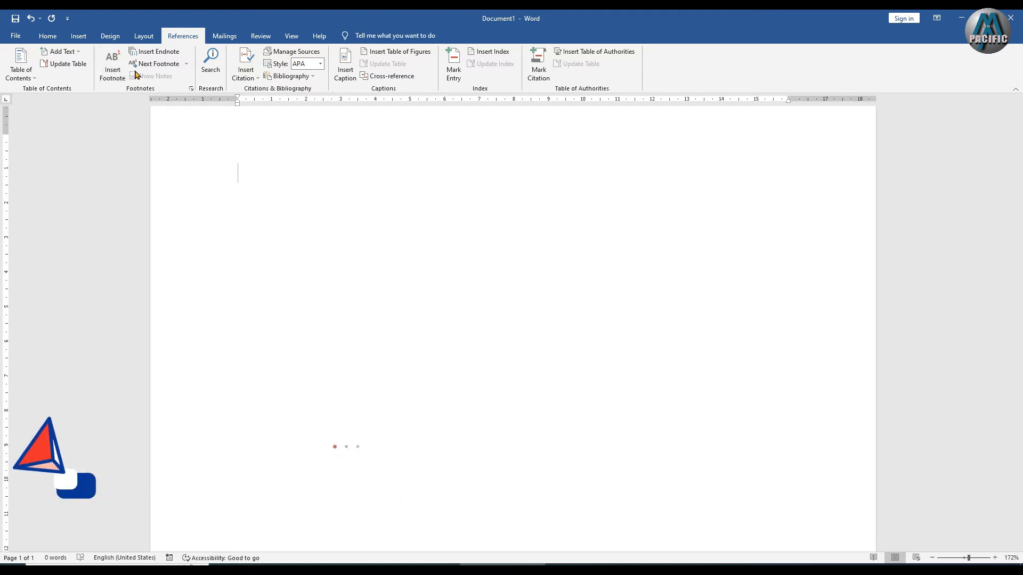
- Insert a footnote with the text "hjklkjl" and go to the next footnote
left_click(112, 67)
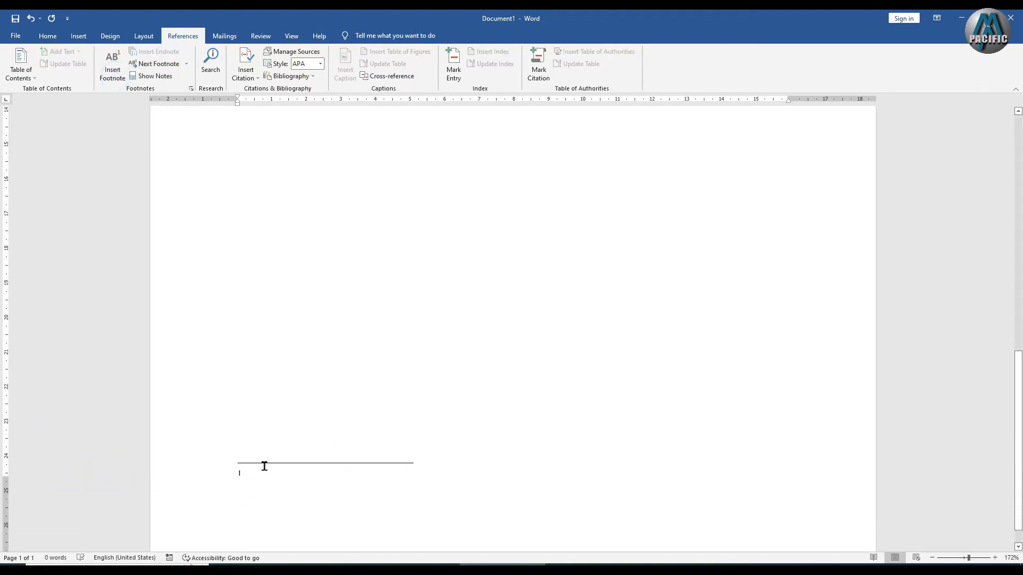
type("hjklkjl")
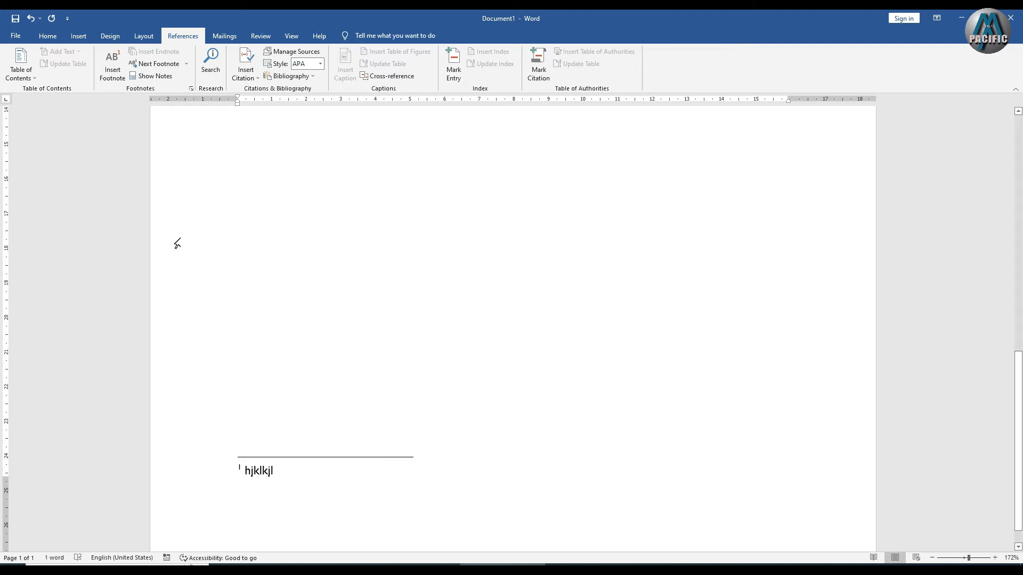
left_click(167, 67)
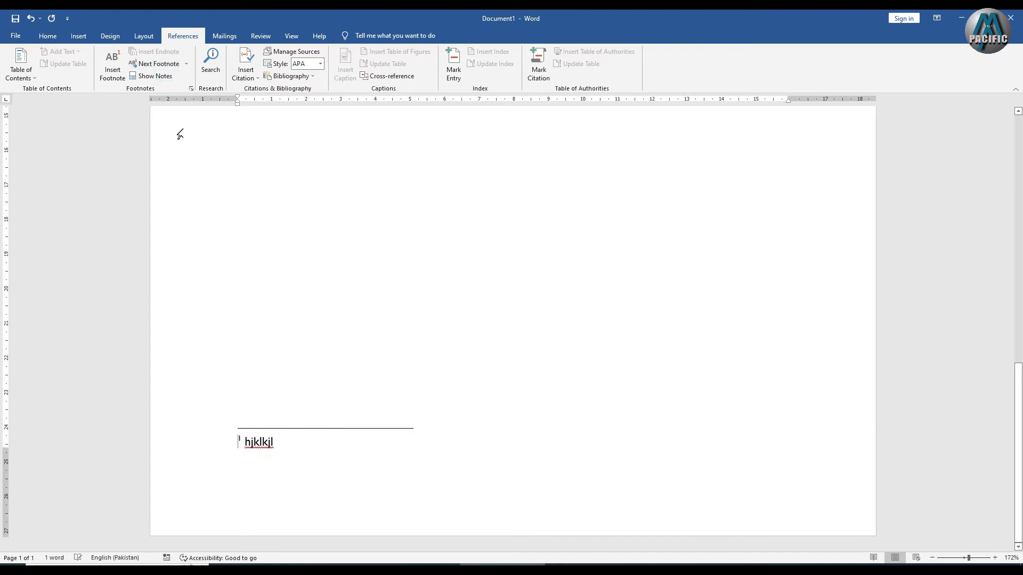
- Insert another footnote mark at the start of the note, and delete the note's marks and text
left_click(116, 58)
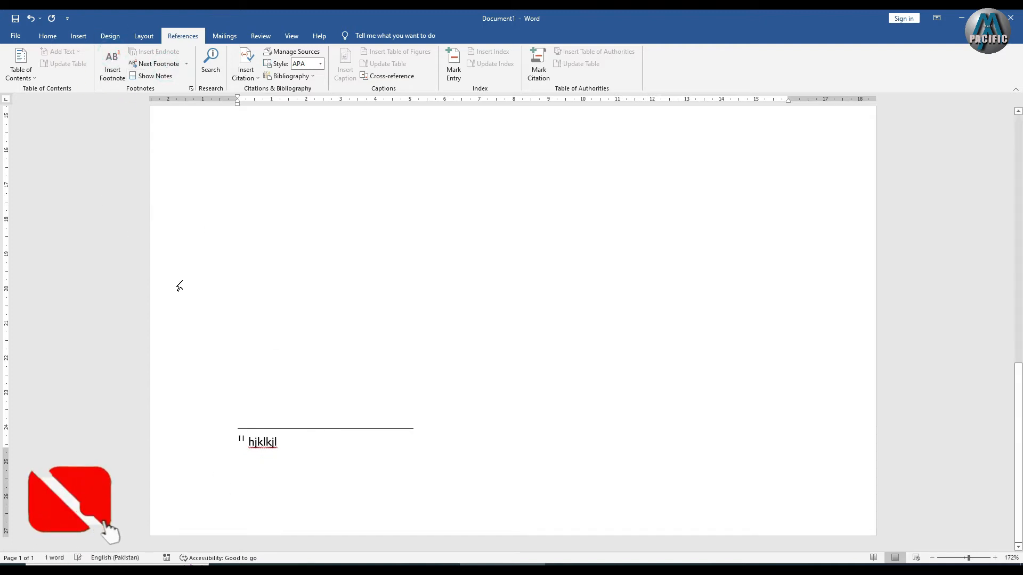
left_click_drag(236, 445, 305, 423)
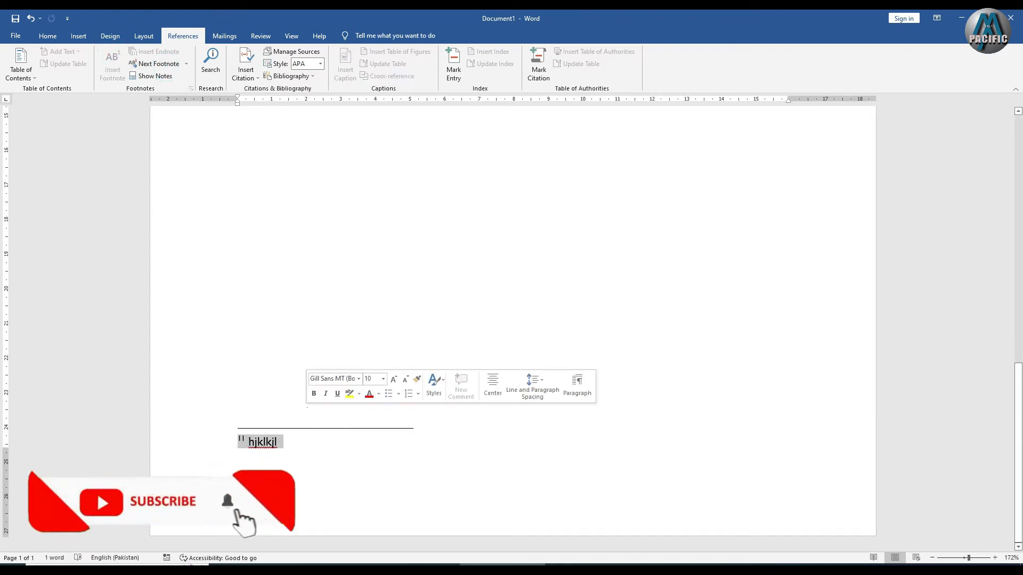
key("Delete")
- Return from the note area to the footnote reference in the body and insert an endnote in front of it
scroll(169, 222, "up", 1)
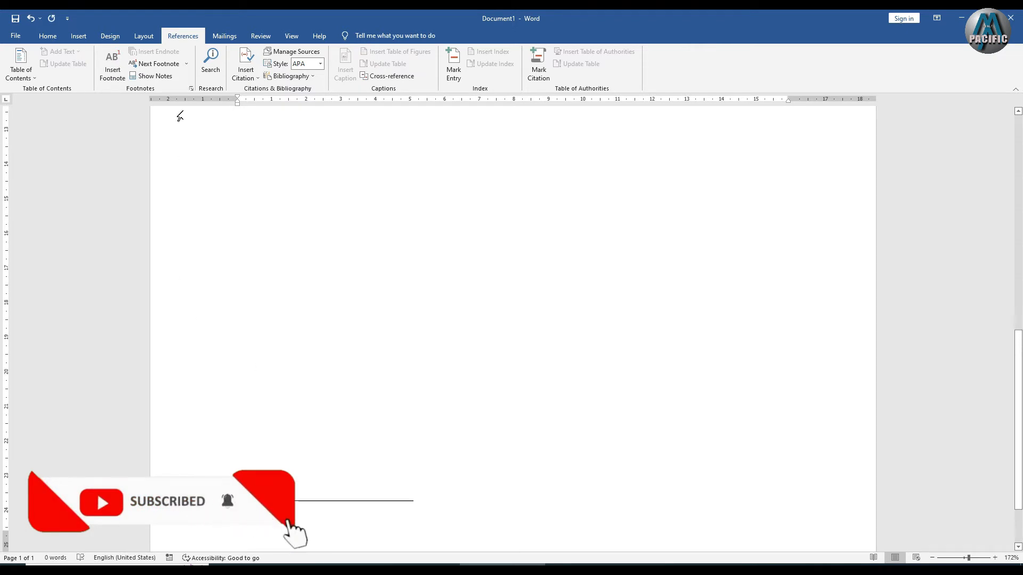
scroll(180, 116, "up", 1)
left_click(156, 77)
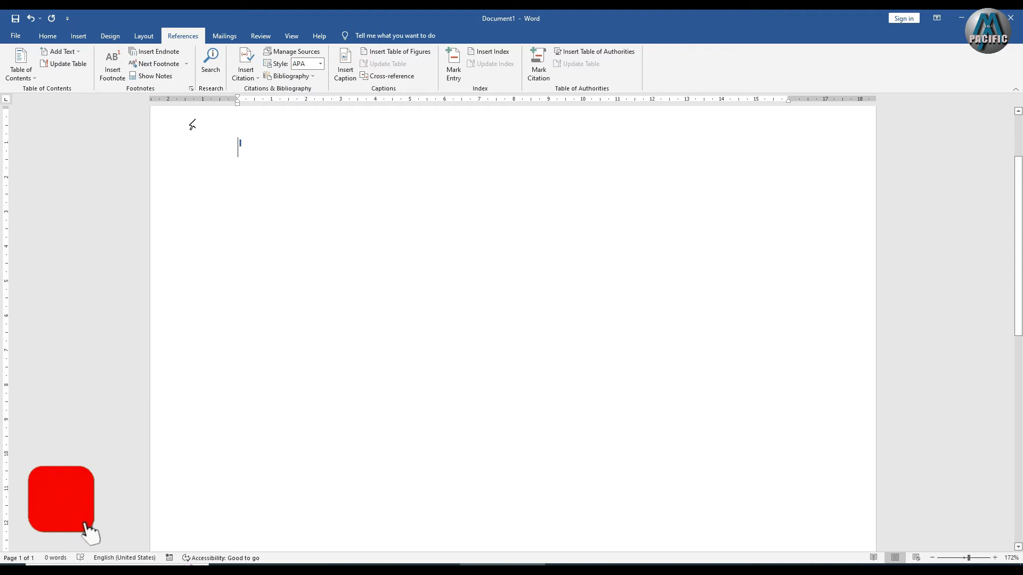
scroll(249, 151, "up", 1)
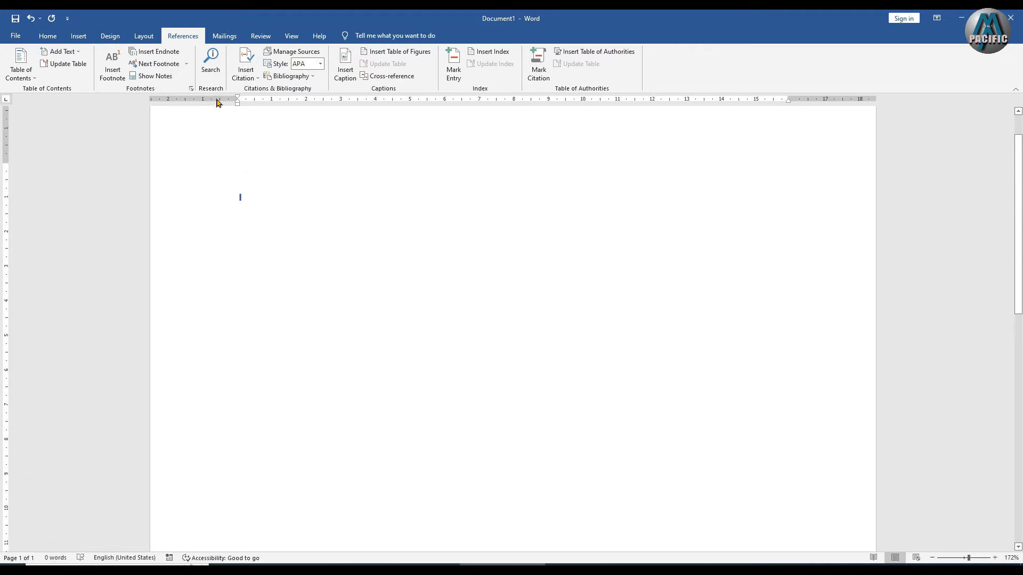
left_click(155, 52)
scroll(262, 210, "up", 1)
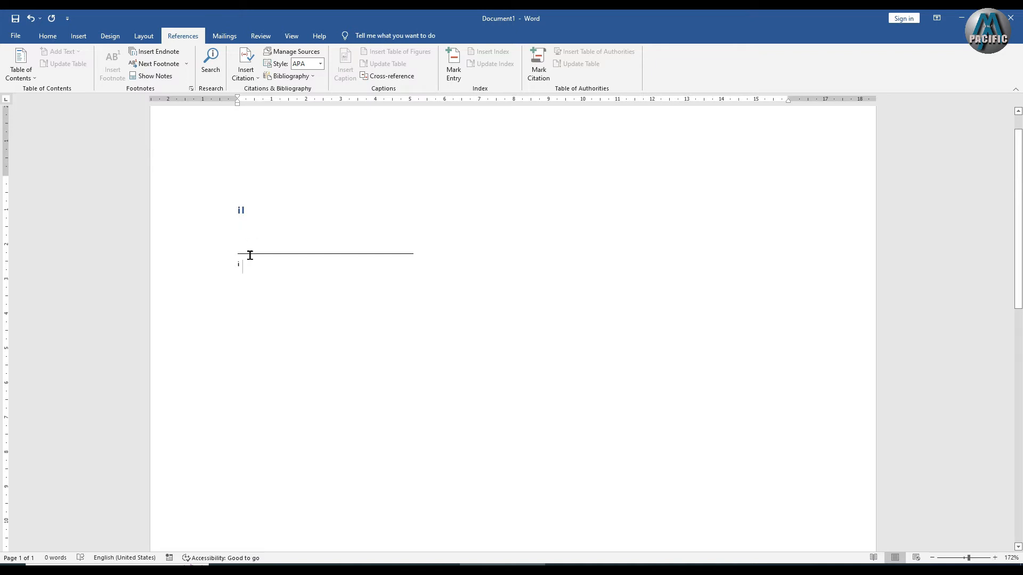
- Delete the endnote's number from the note area below the separator line
left_click(242, 212)
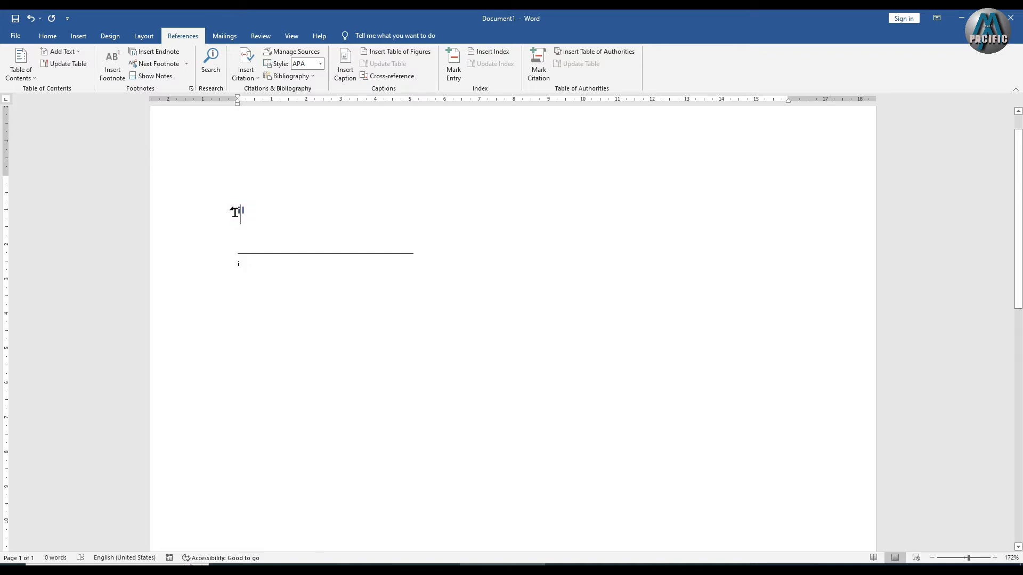
double_click(299, 282)
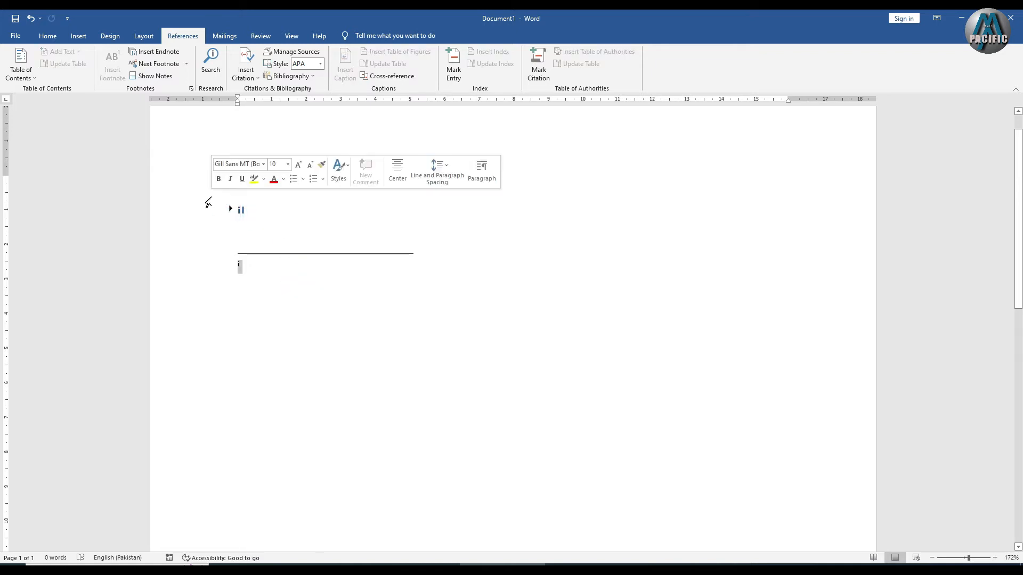
key("Delete")
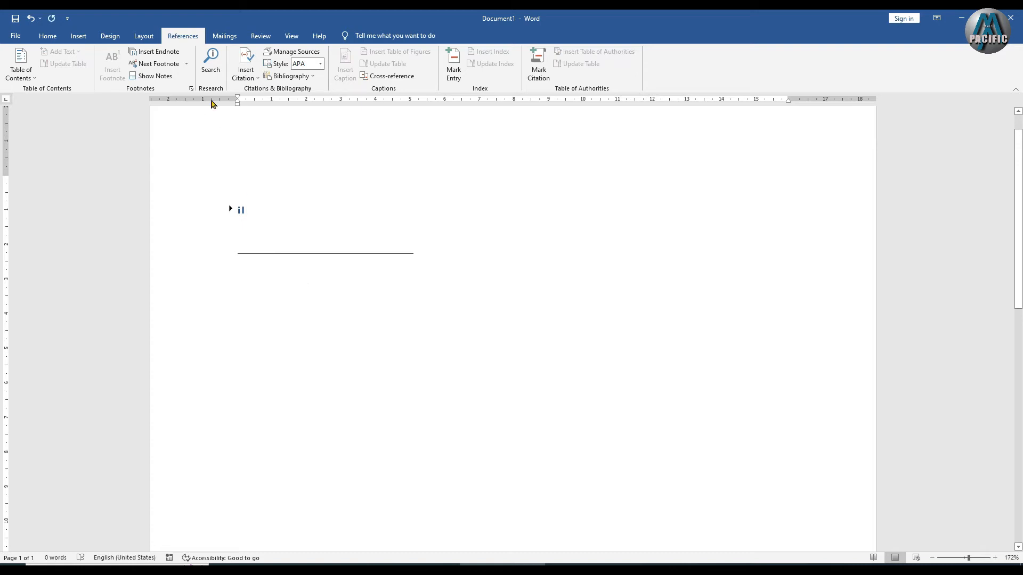
- Open the Calendar template from the research search suggestions, enable editing and view its month pages
left_click(211, 60)
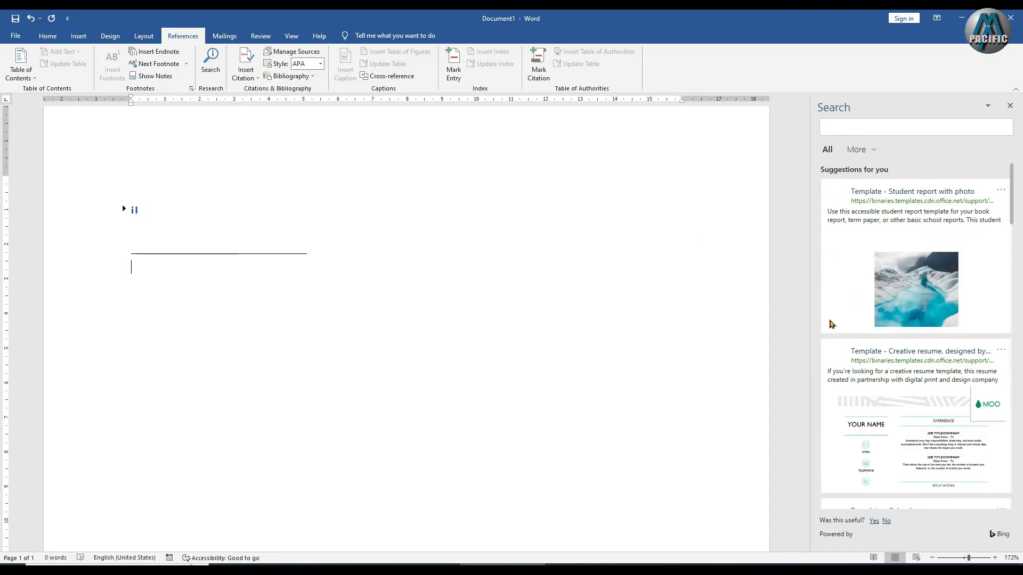
scroll(857, 332, "down", 3)
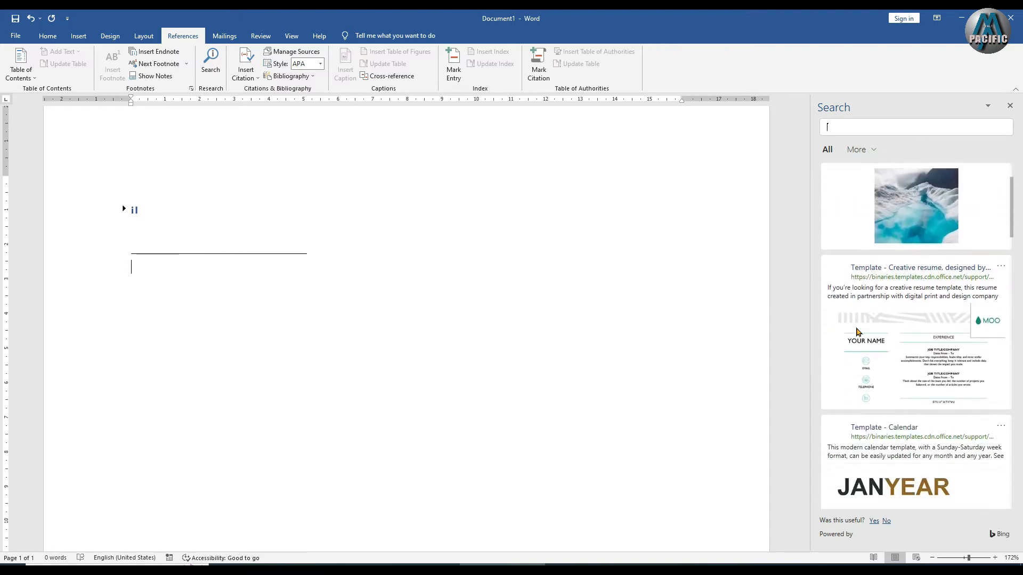
scroll(857, 331, "down", 1)
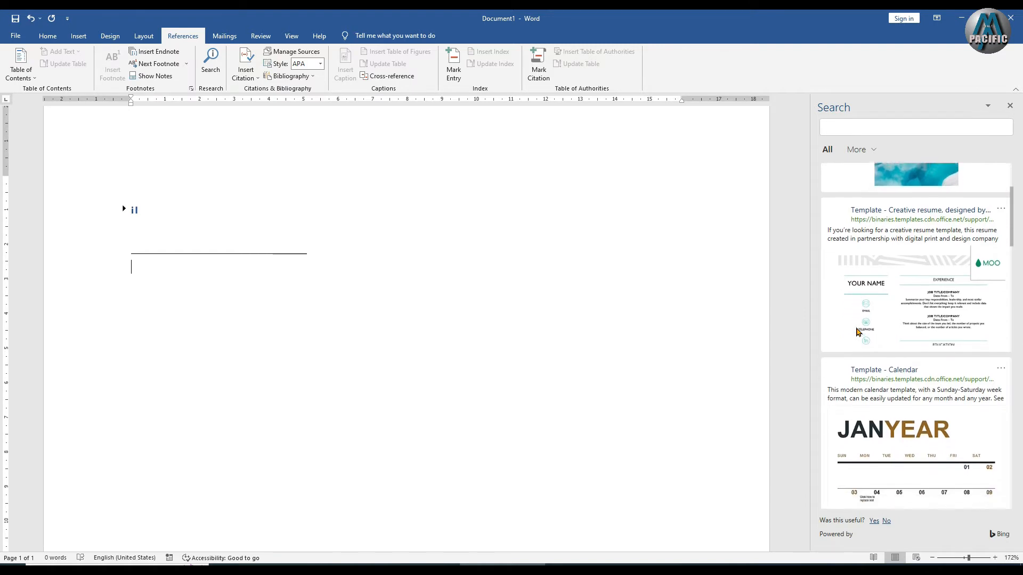
left_click(865, 368)
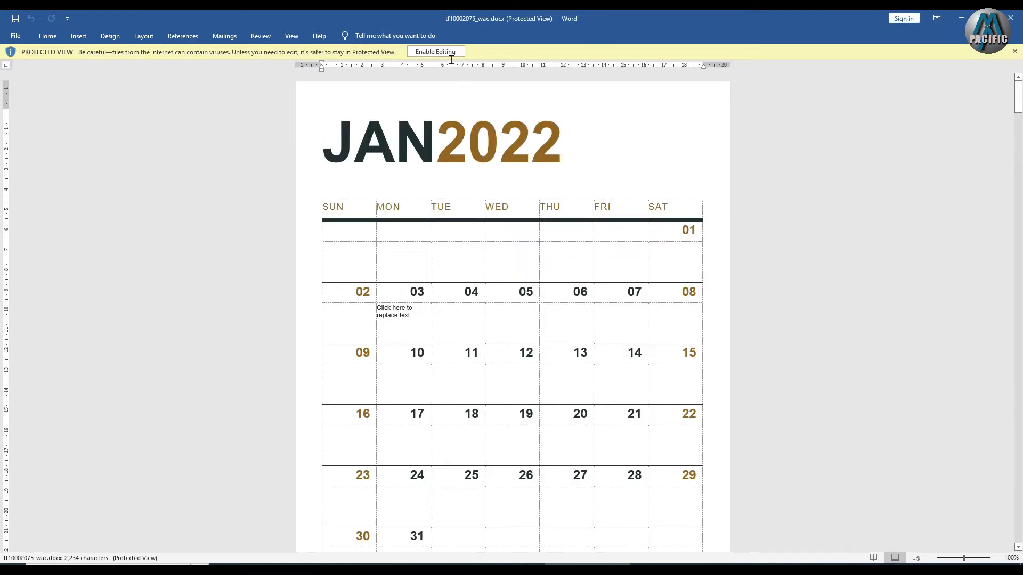
left_click(445, 51)
scroll(578, 361, "down", 3)
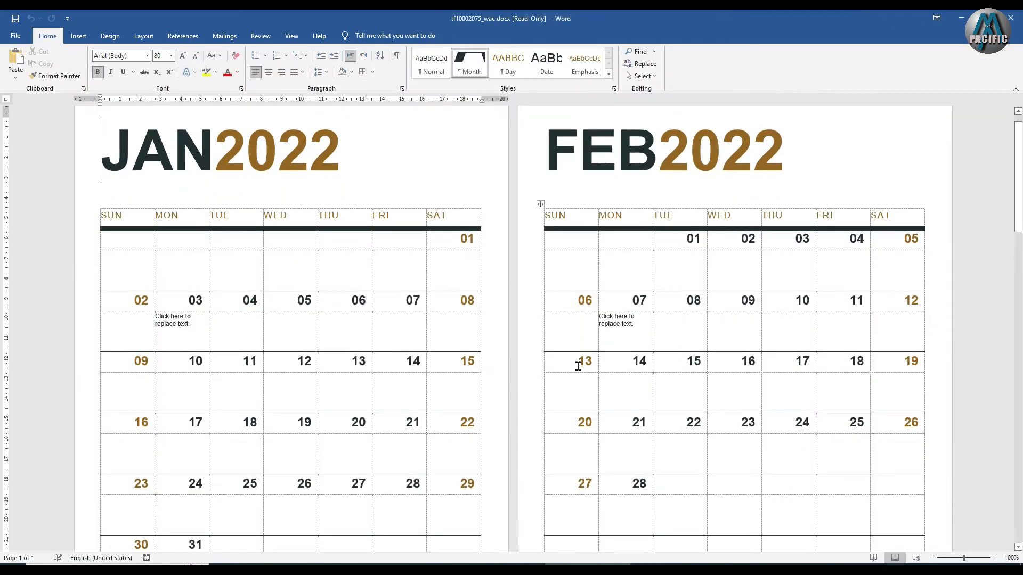
- View the calendar's months through December, return to its first page, and close the calendar document
left_click_drag(1019, 171, 1019, 491)
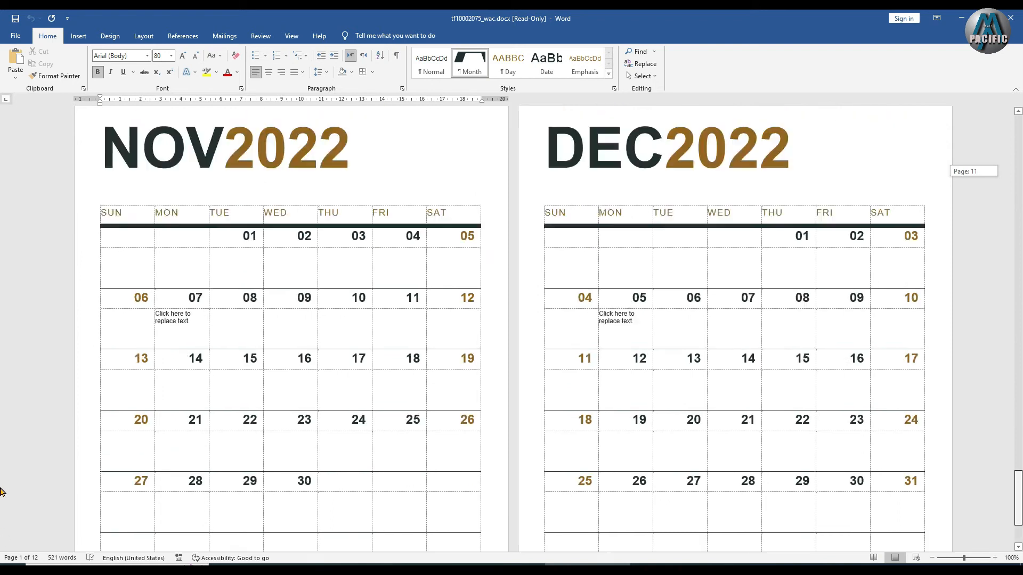
key("ctrl+Home")
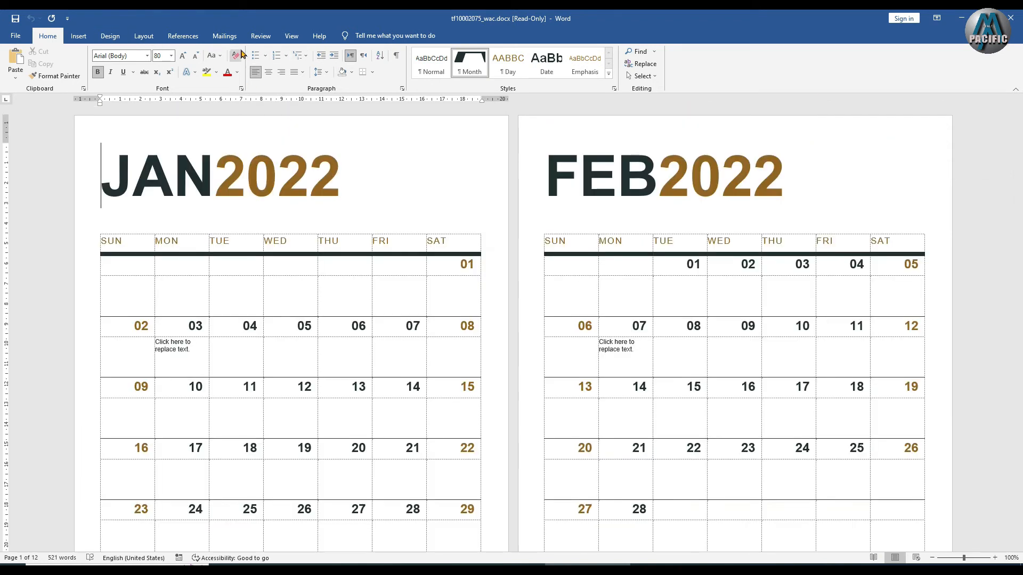
left_click(183, 35)
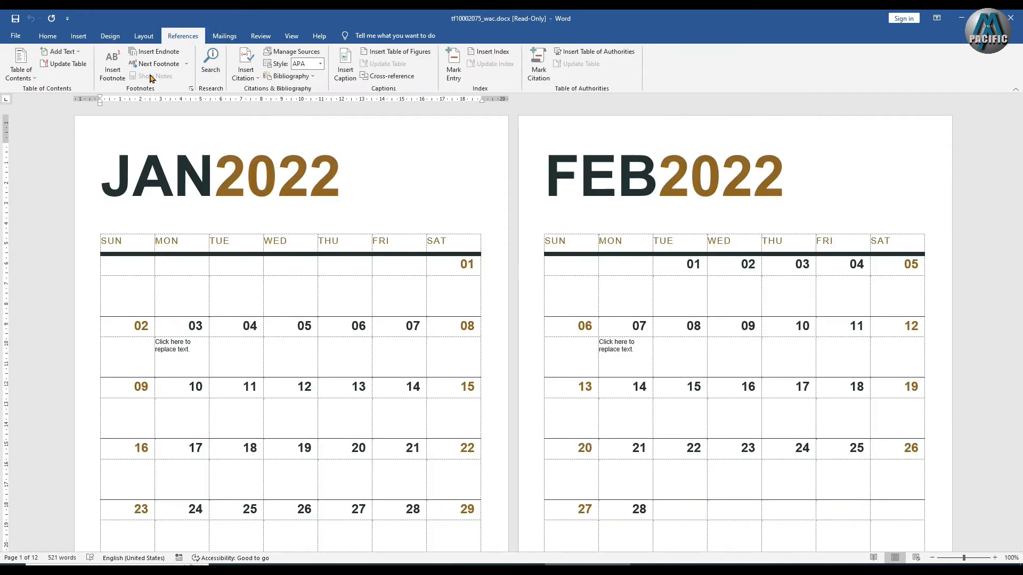
left_click(1012, 17)
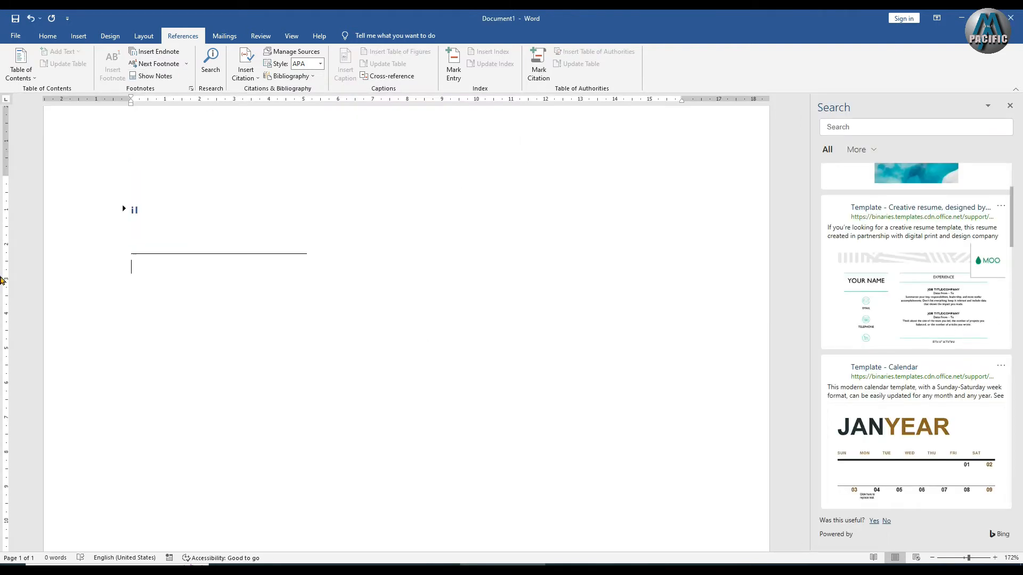
- Browse the suggested templates and the additional search categories, and close the research search
left_click_drag(1014, 239, 1017, 348)
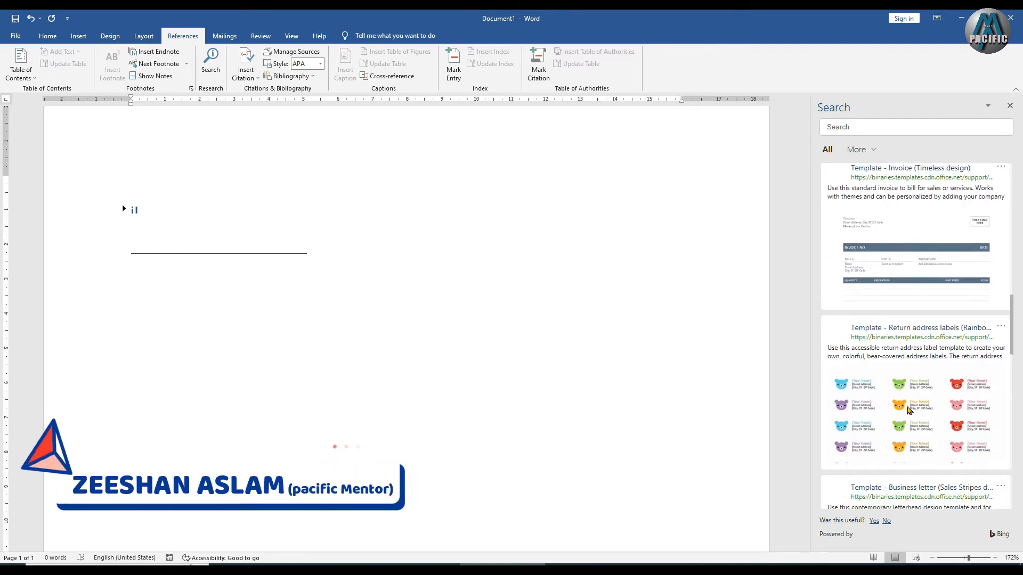
scroll(921, 418, "down", 1)
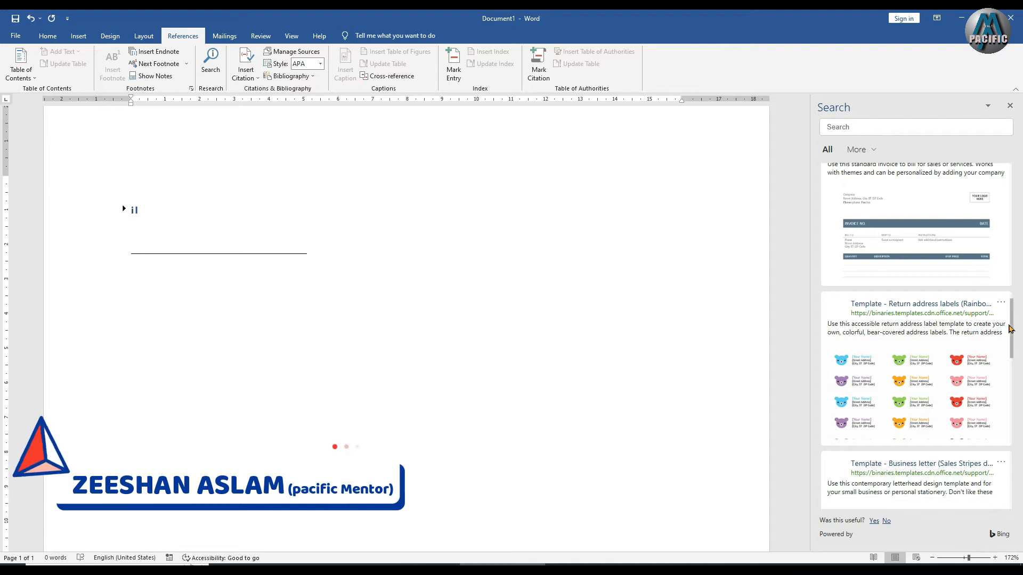
left_click_drag(1010, 333, 1015, 503)
left_click_drag(2, 507, 2, 159)
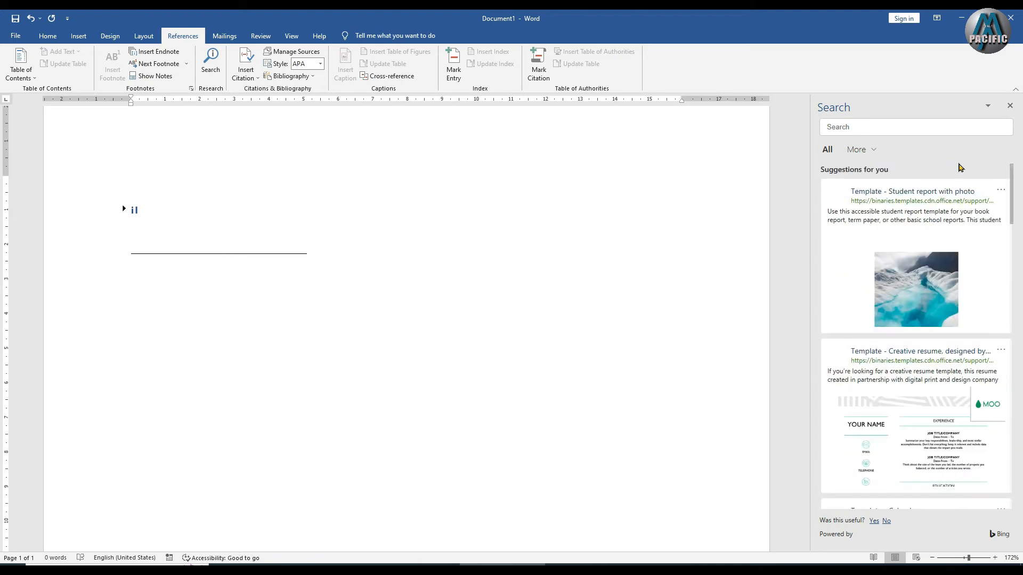
left_click(868, 155)
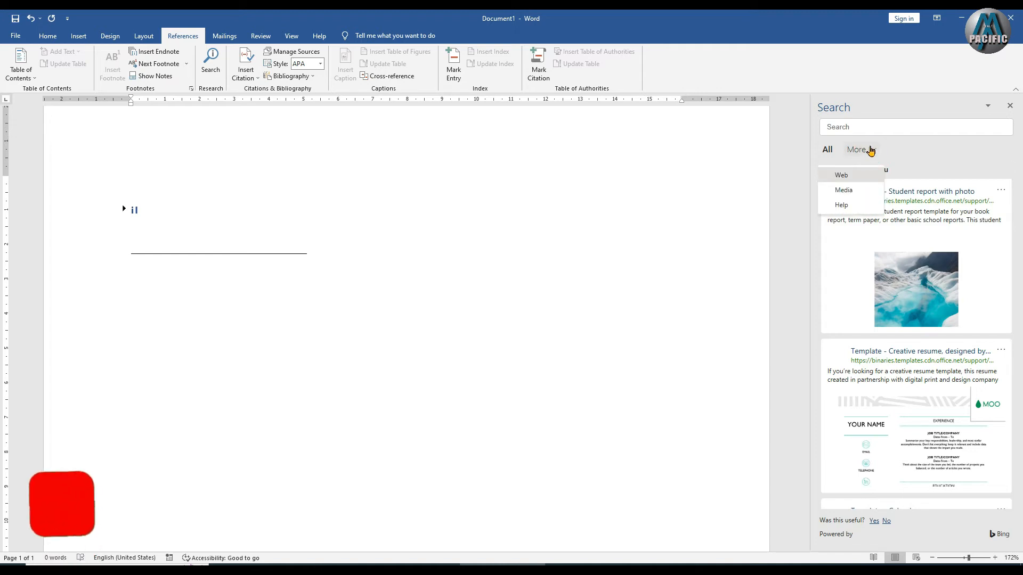
left_click(1009, 105)
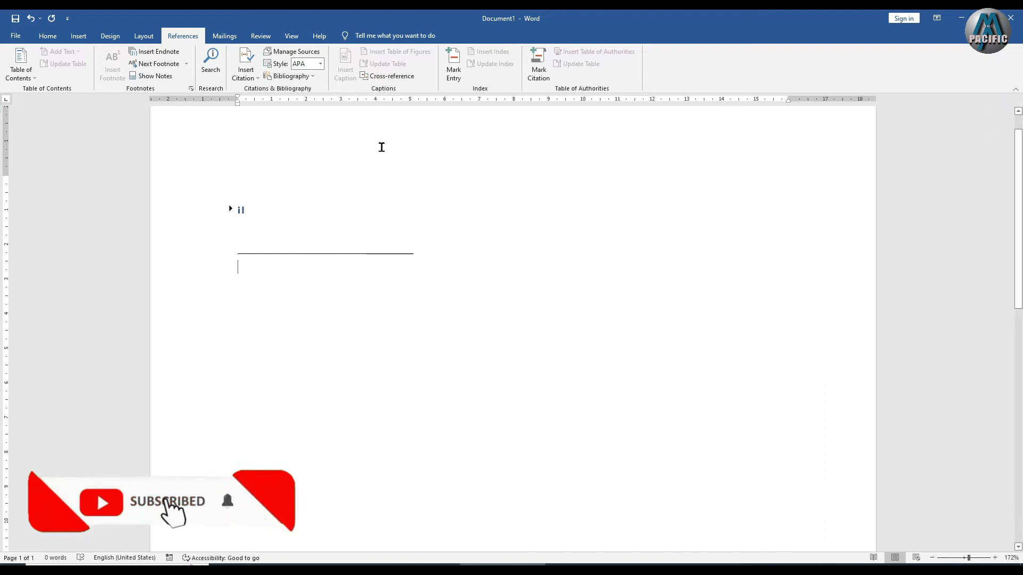
key("alt")
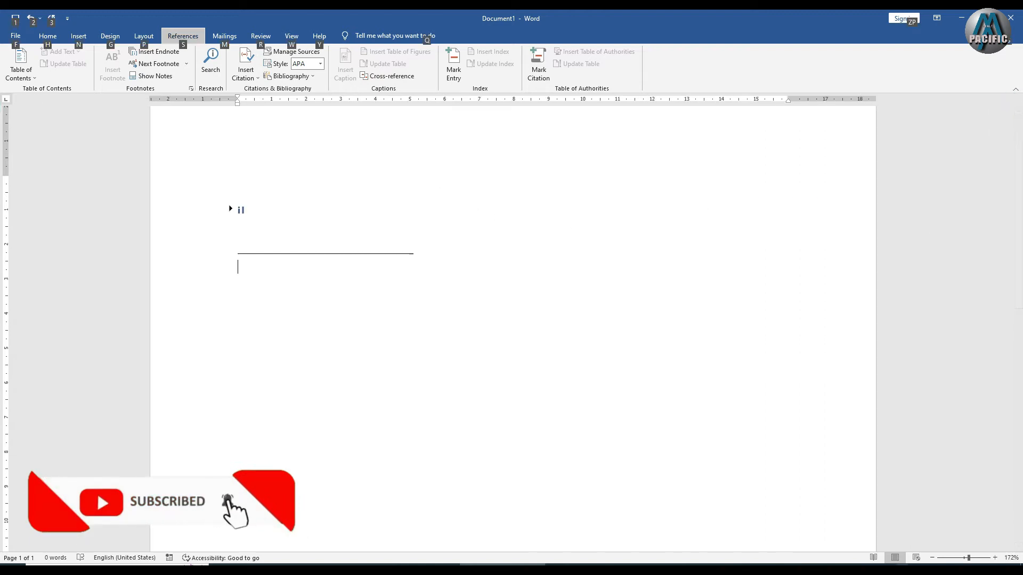
left_click(465, 319)
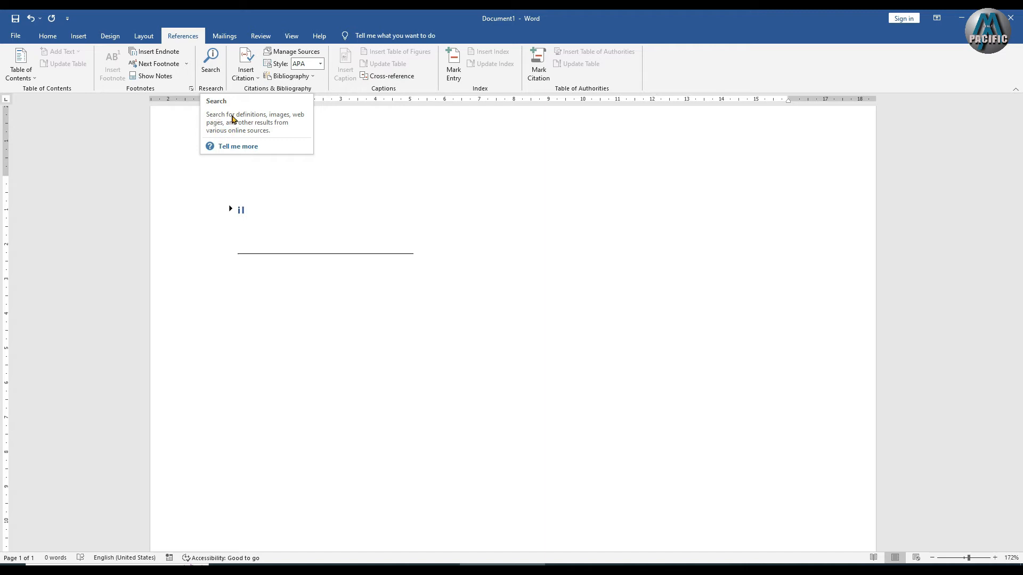
- Insert a citation after the note marks in the body, adding a new Book source with its bibliography fields left blank
left_click(354, 153)
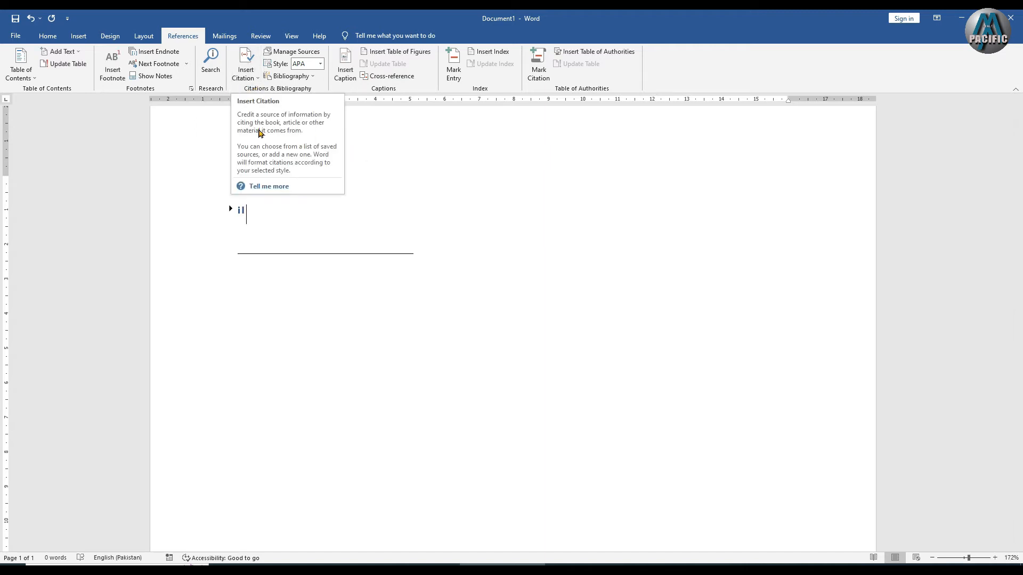
left_click(246, 72)
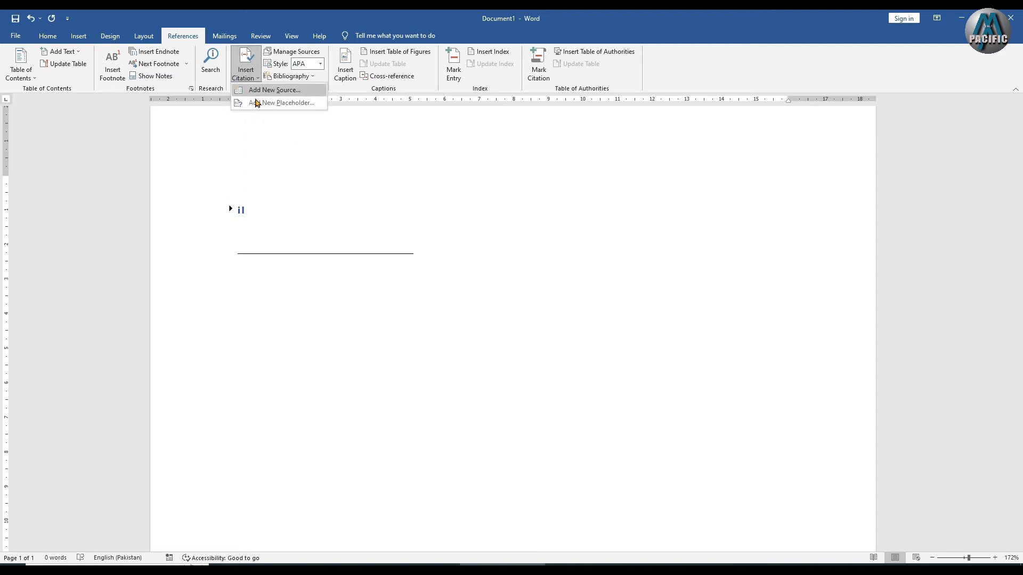
left_click(262, 93)
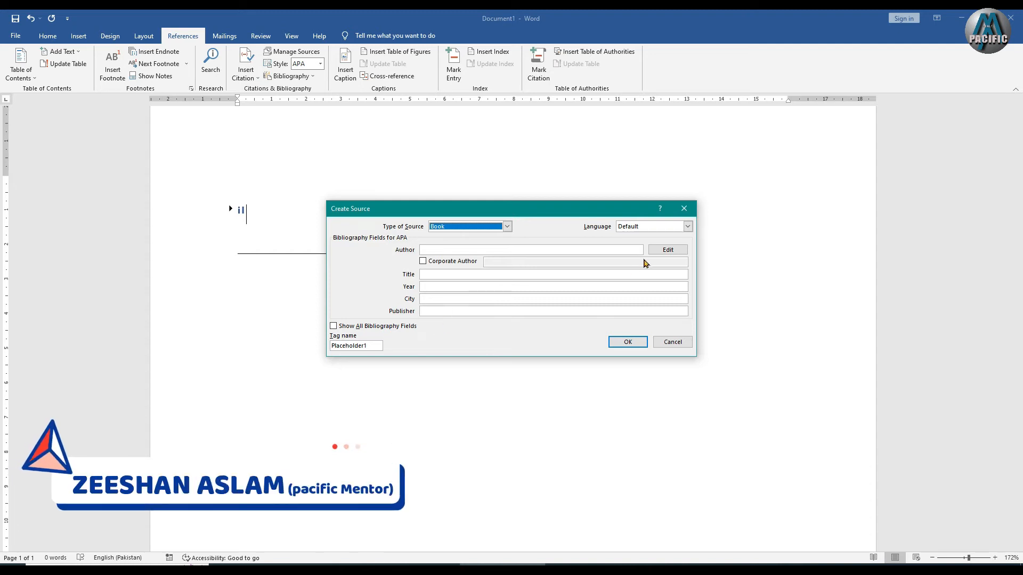
left_click(630, 346)
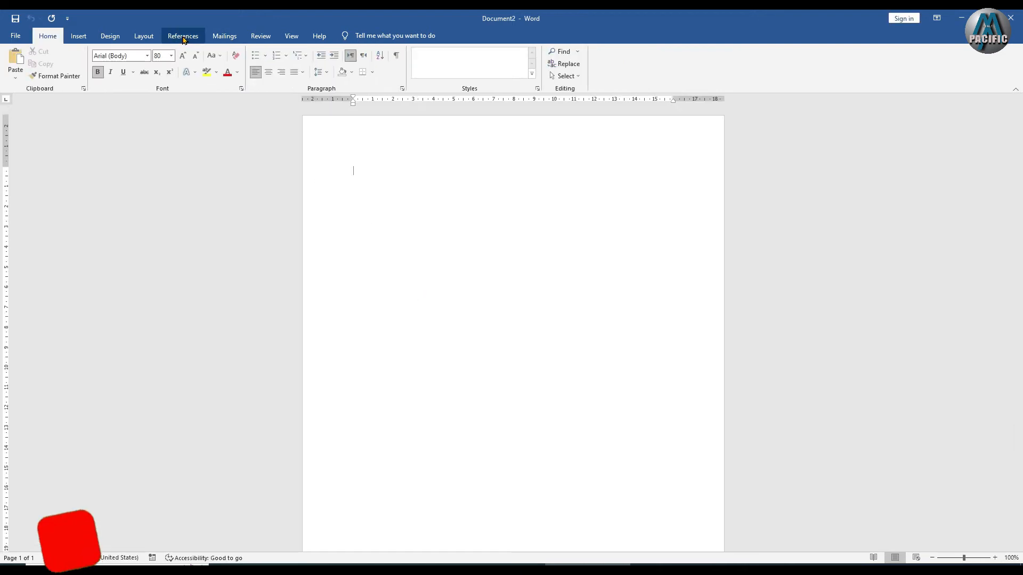
- Insert a citation placeholder tagged Placeholder1 in the blank document and delete its text from the page
left_click(183, 36)
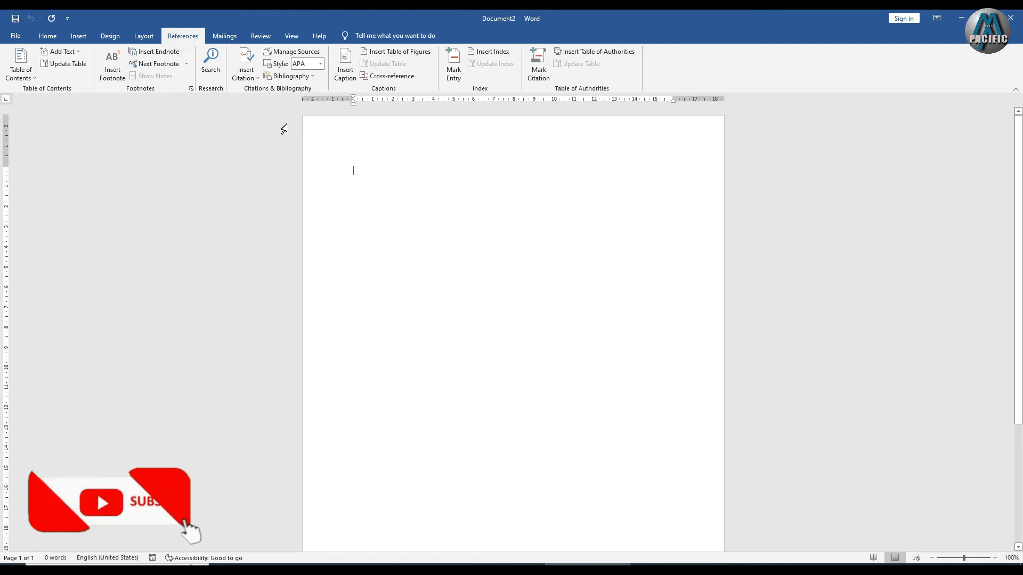
left_click(249, 78)
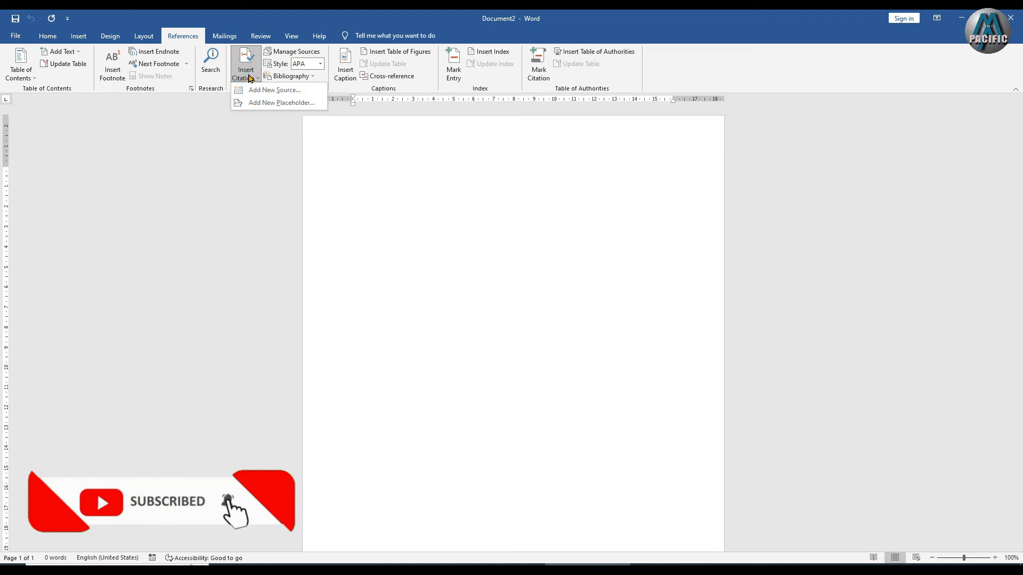
left_click(280, 103)
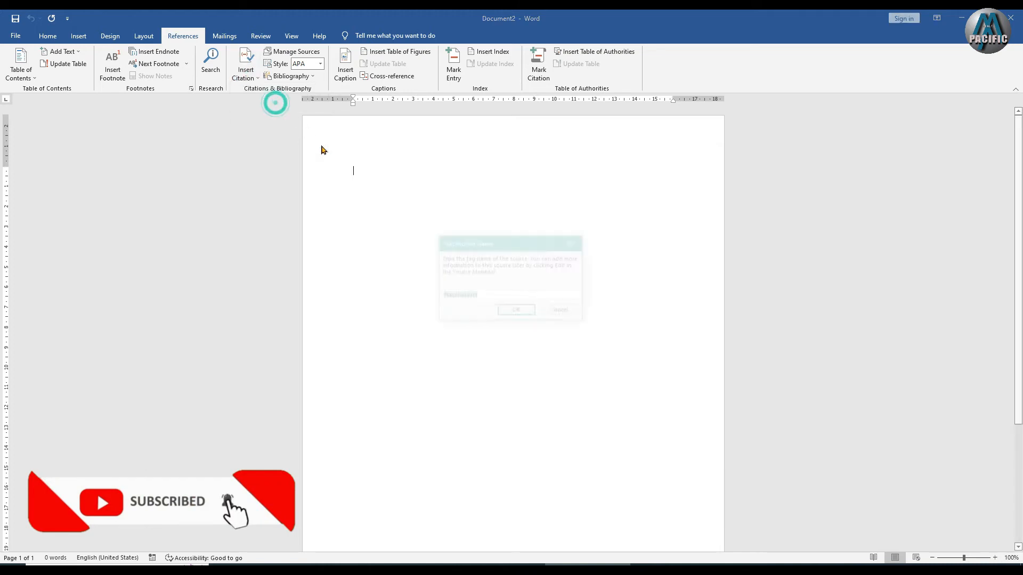
left_click(497, 311)
left_click(313, 171)
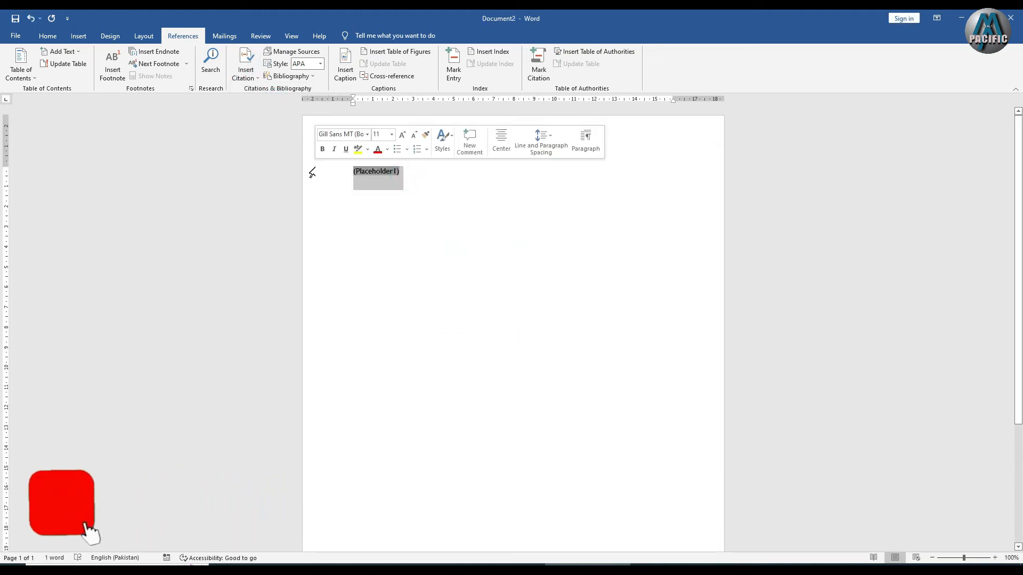
key("Delete")
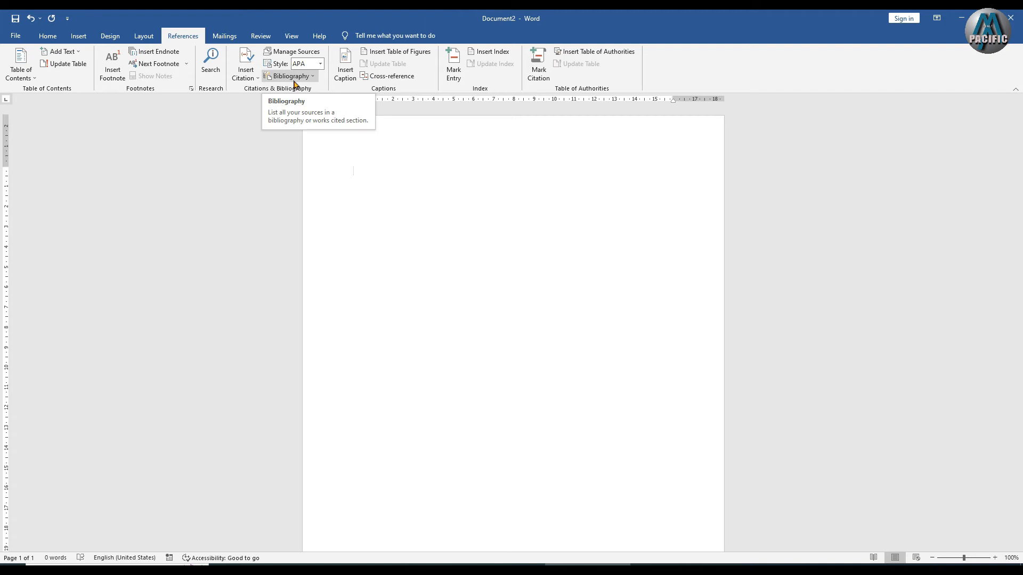
- Review the master and current source lists in the Source Manager
left_click(291, 52)
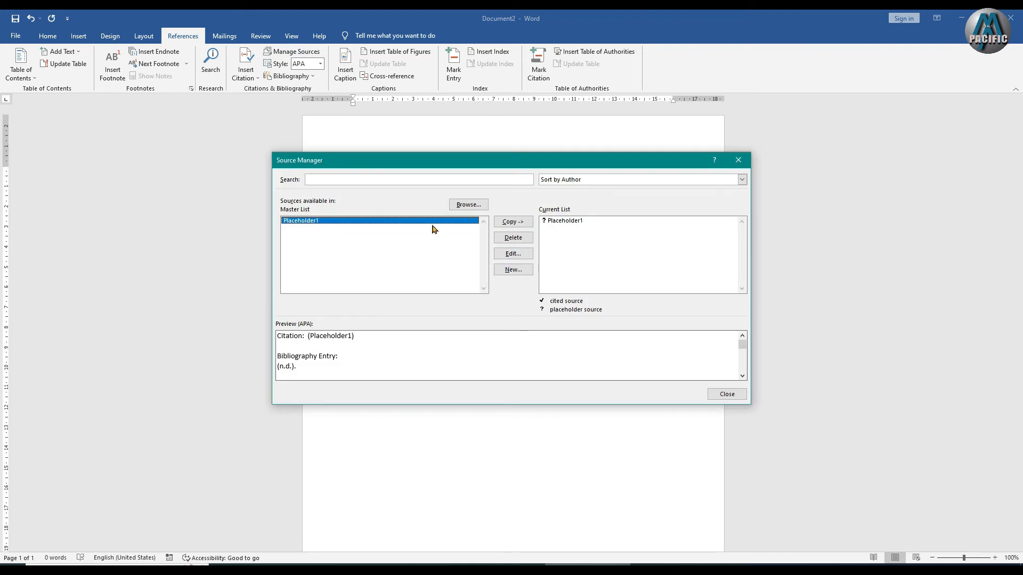
left_click(738, 160)
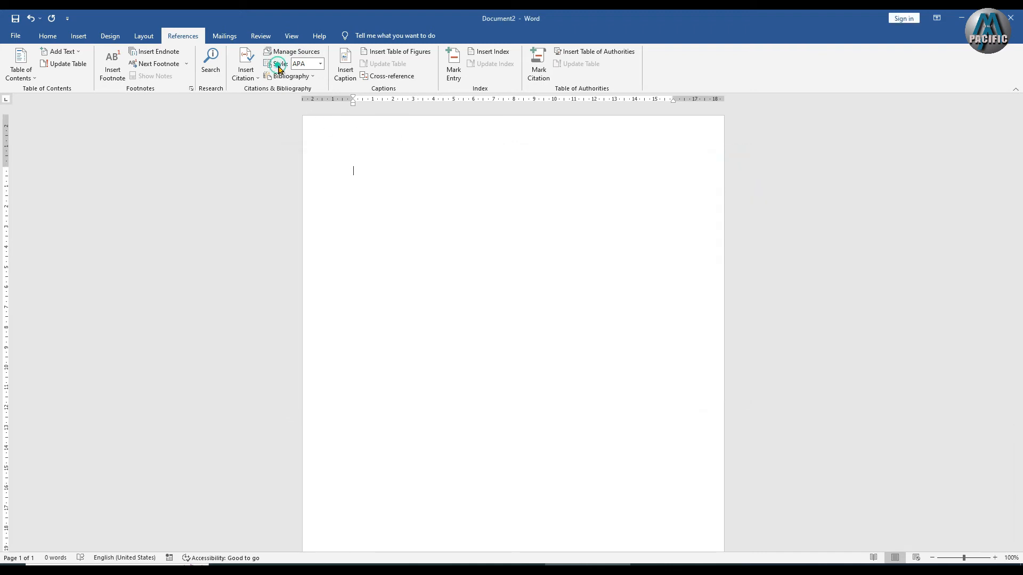
- Insert the built-in Bibliography, References and Works Cited sections one below the other
left_click(292, 77)
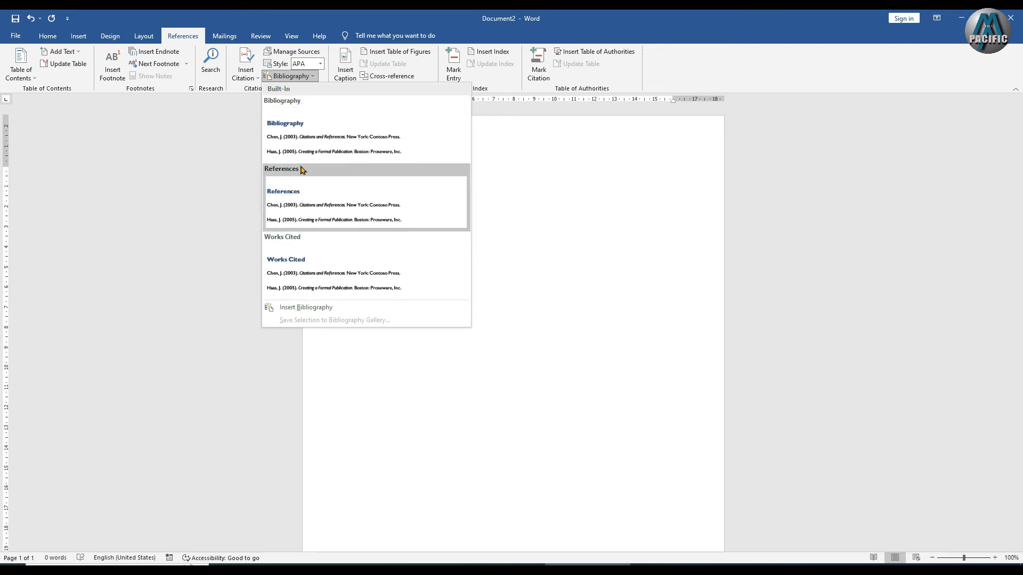
left_click(305, 137)
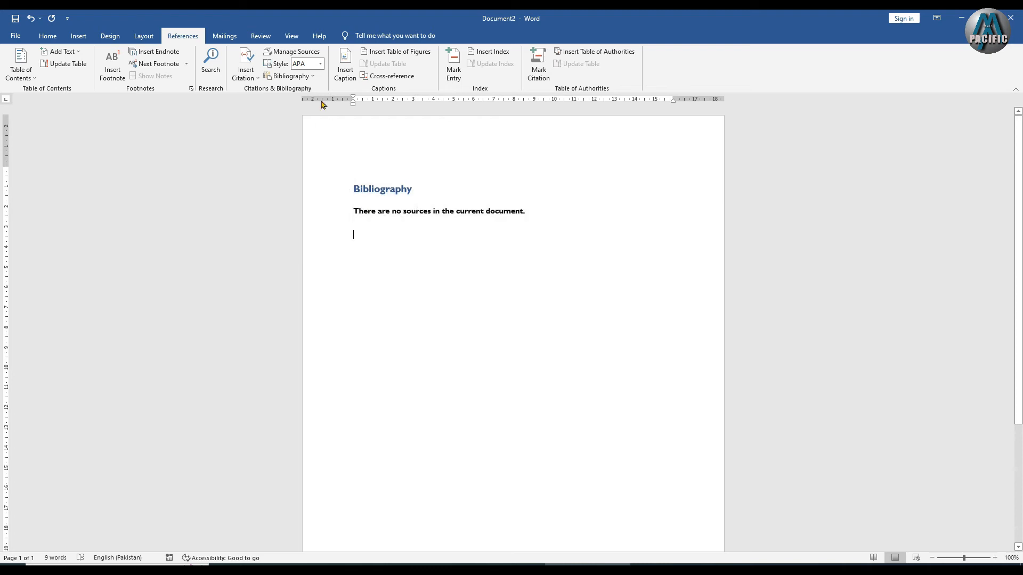
left_click(291, 76)
left_click(293, 214)
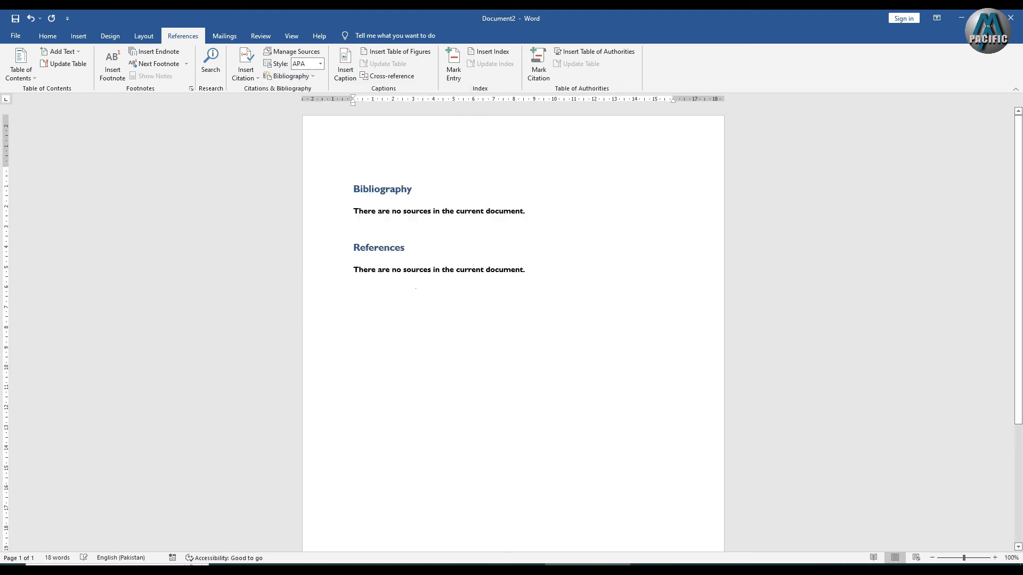
left_click(292, 79)
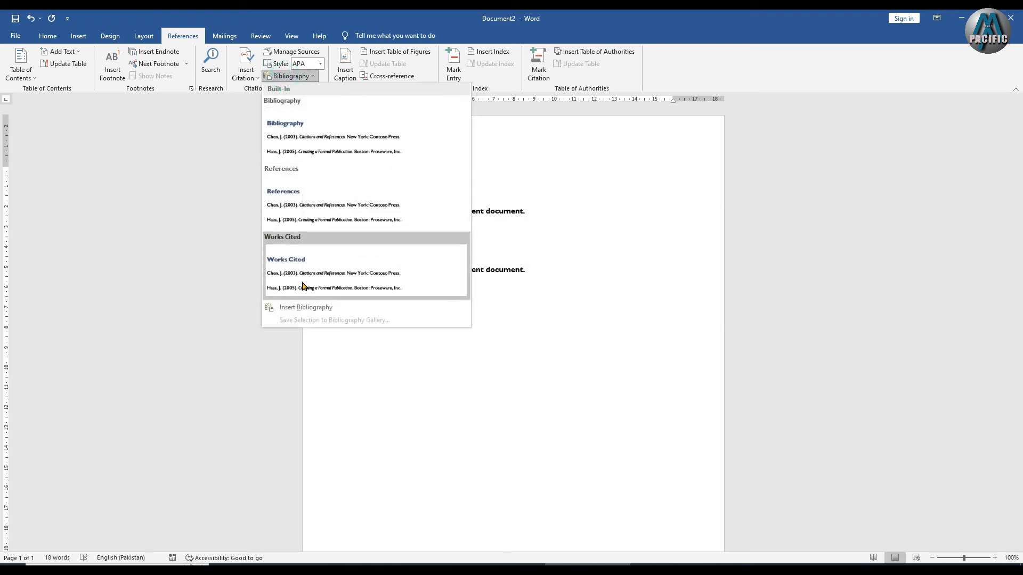
left_click(302, 281)
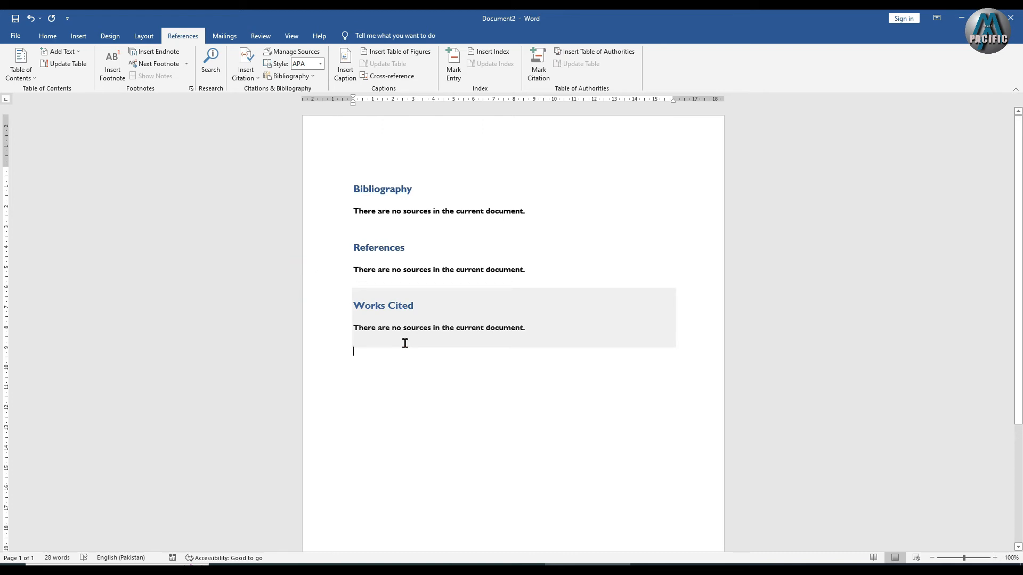
- Delete all the inserted bibliography sections from the document
key("ctrl+a")
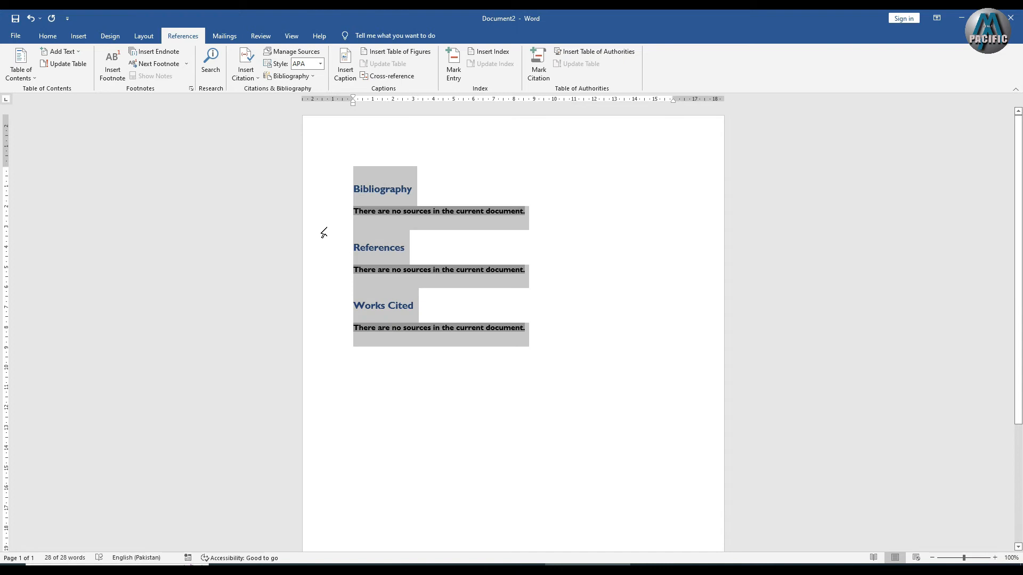
key("Delete")
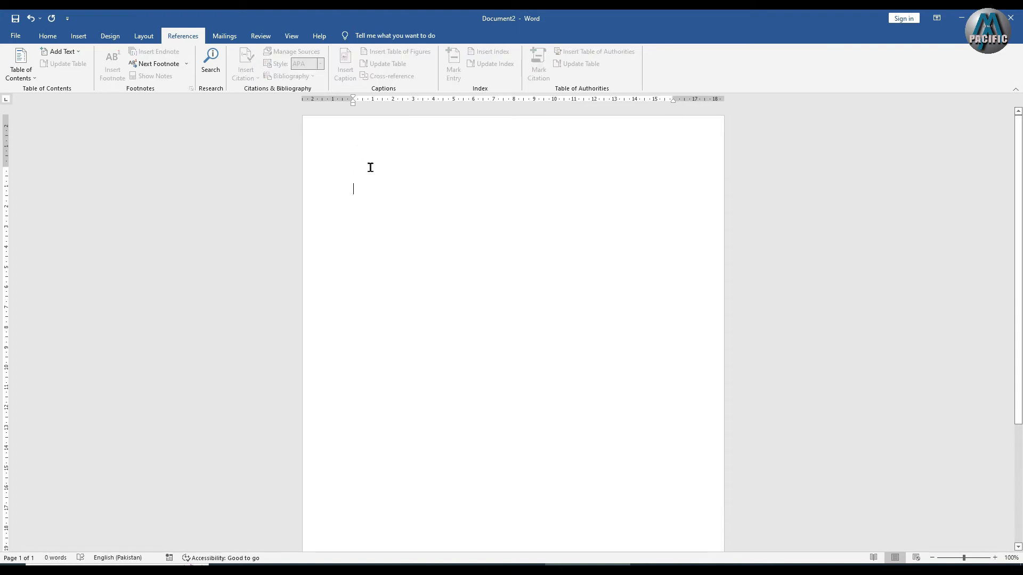
left_click(432, 236)
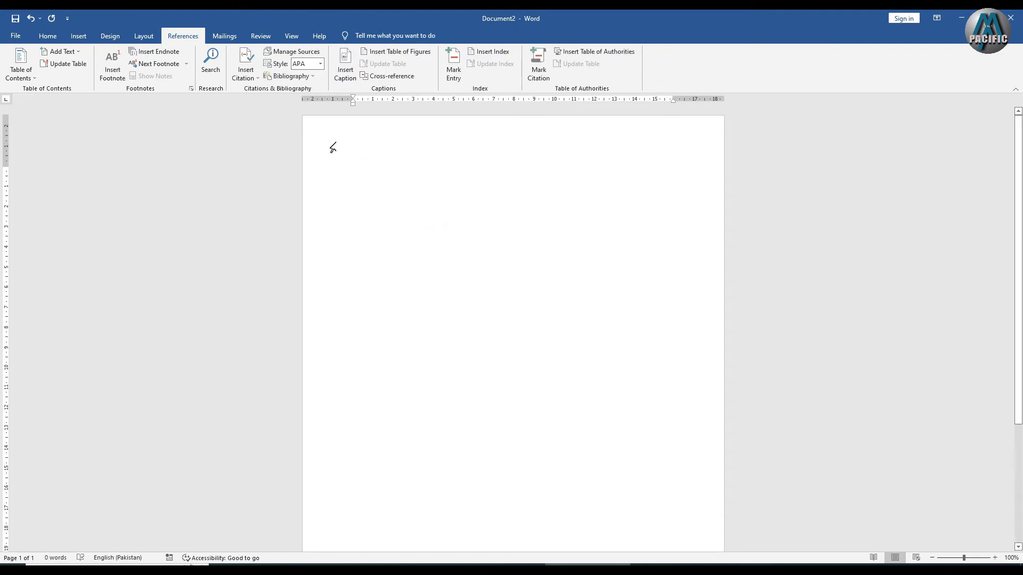
- Start inserting a caption and create a new caption label named 1
left_click(345, 64)
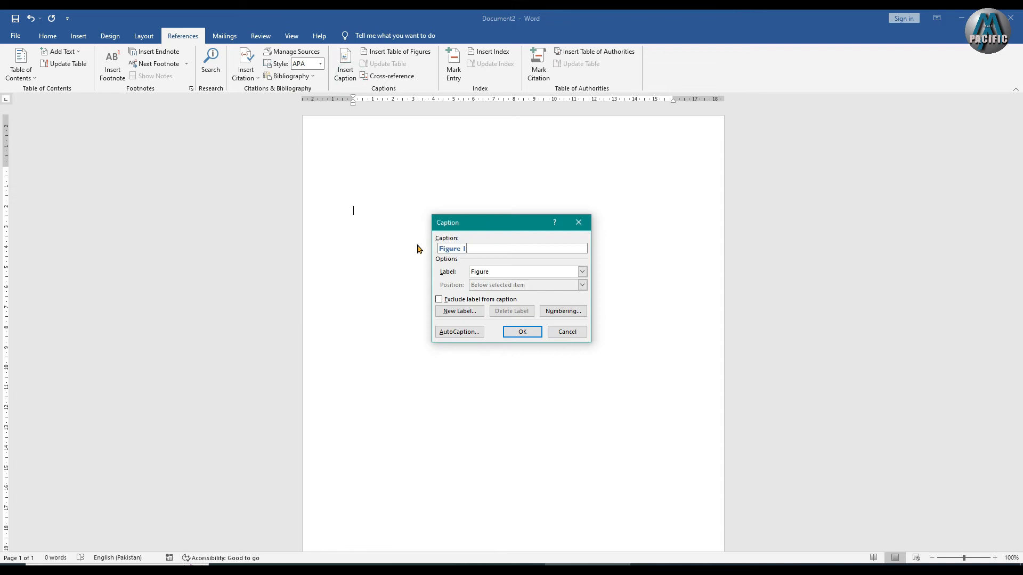
left_click(462, 315)
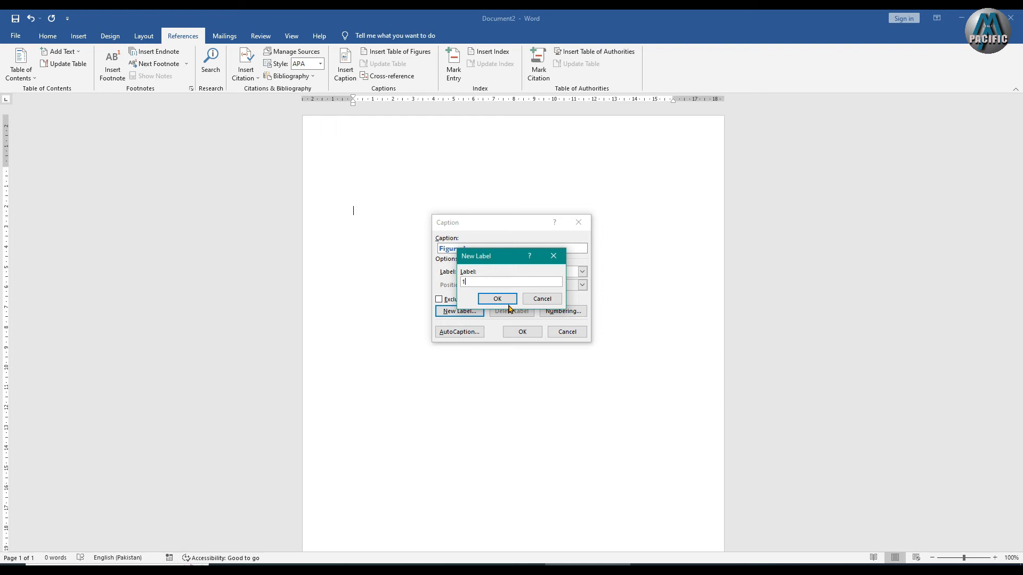
left_click(506, 301)
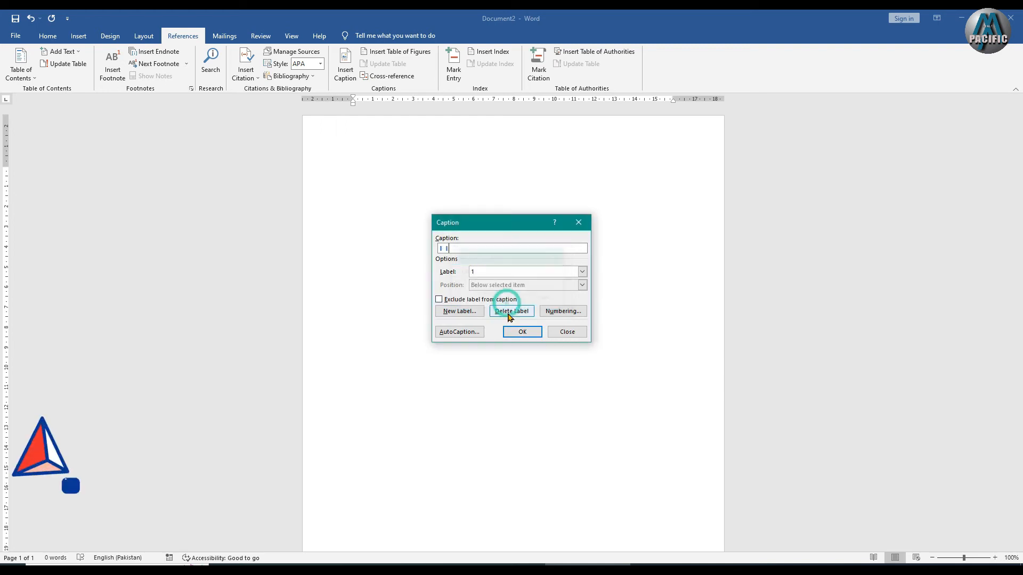
- Set up AutoCaption to add captions when inserting a Microsoft Visio Drawing or a Microsoft Excel 97-2003 Worksheet
left_click(494, 274)
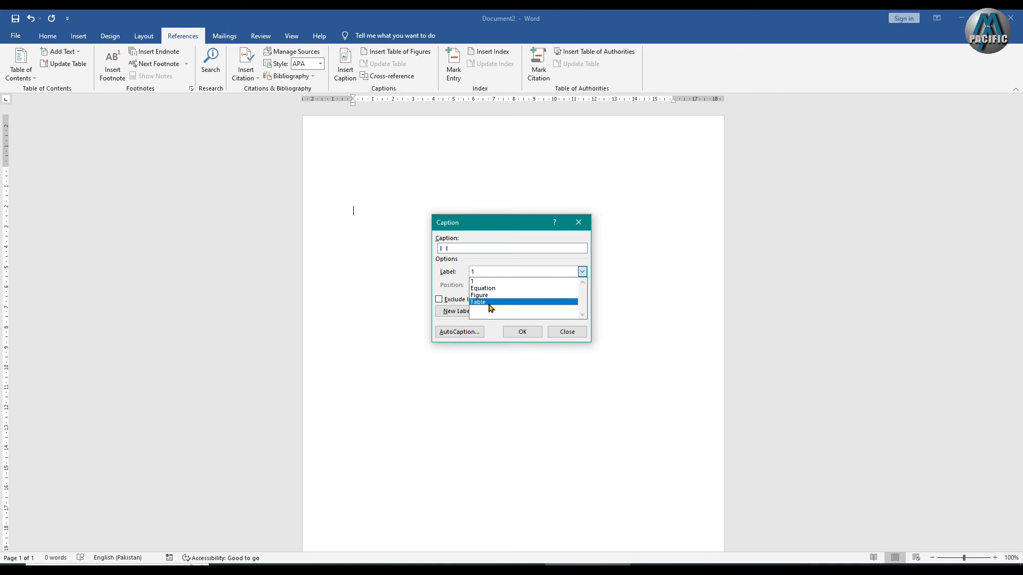
left_click(462, 332)
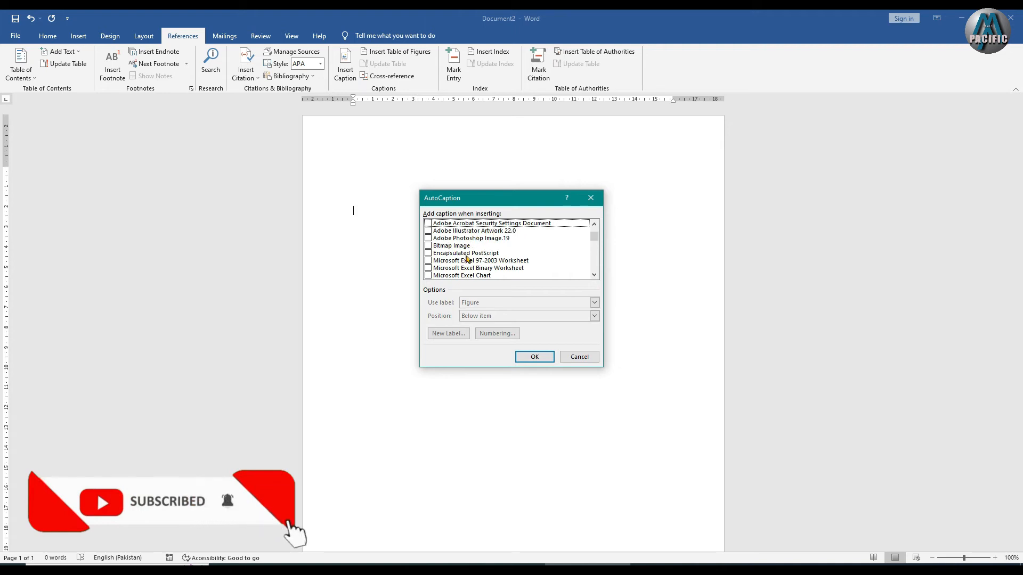
left_click_drag(594, 238, 595, 257)
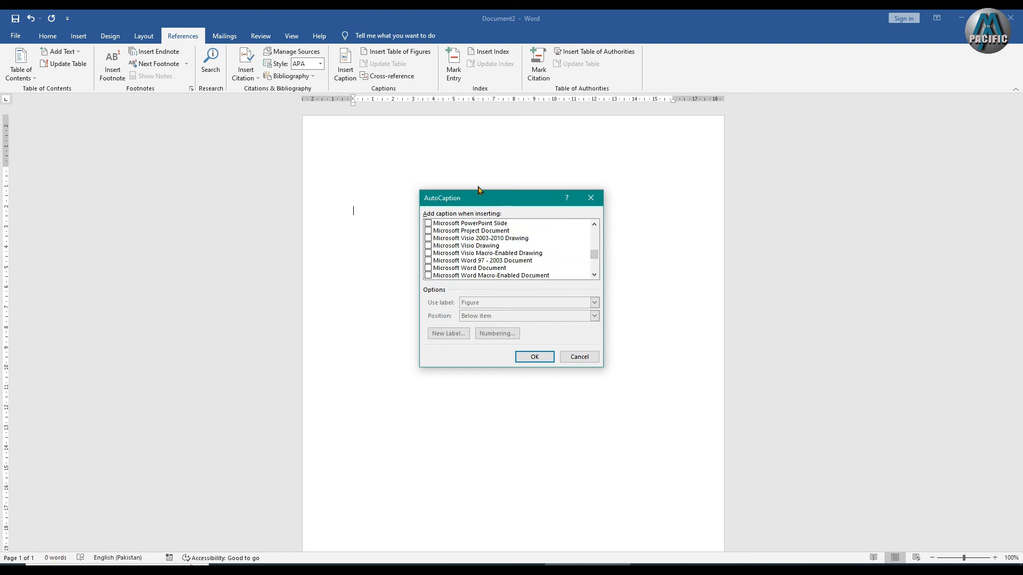
left_click(466, 246)
left_click(428, 246)
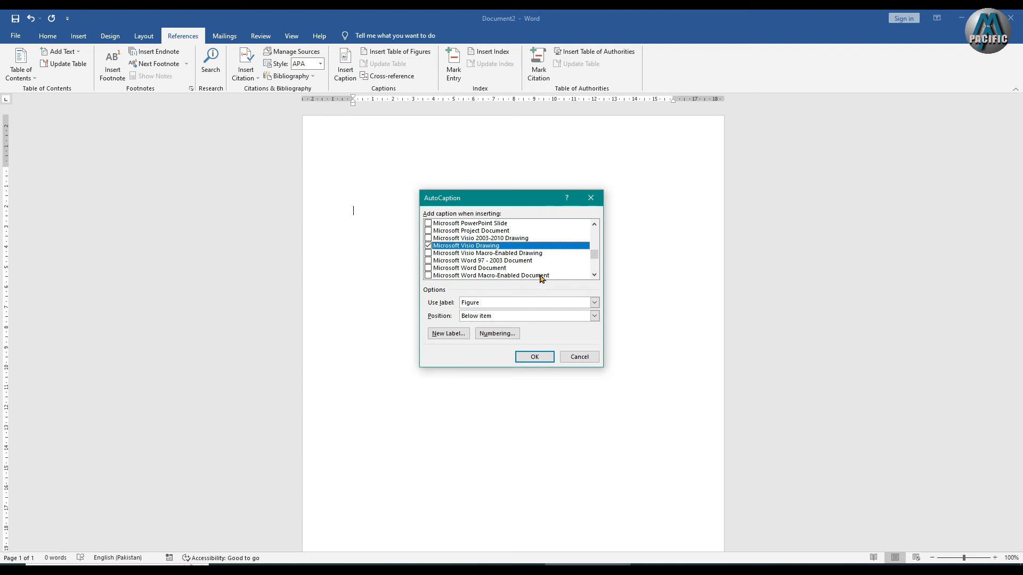
left_click_drag(598, 260, 596, 235)
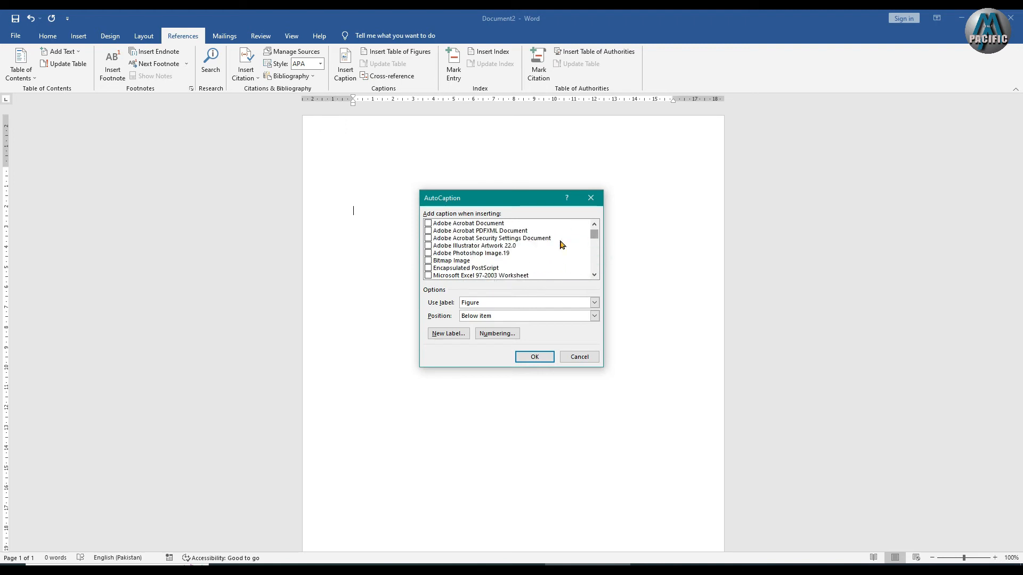
left_click(429, 276)
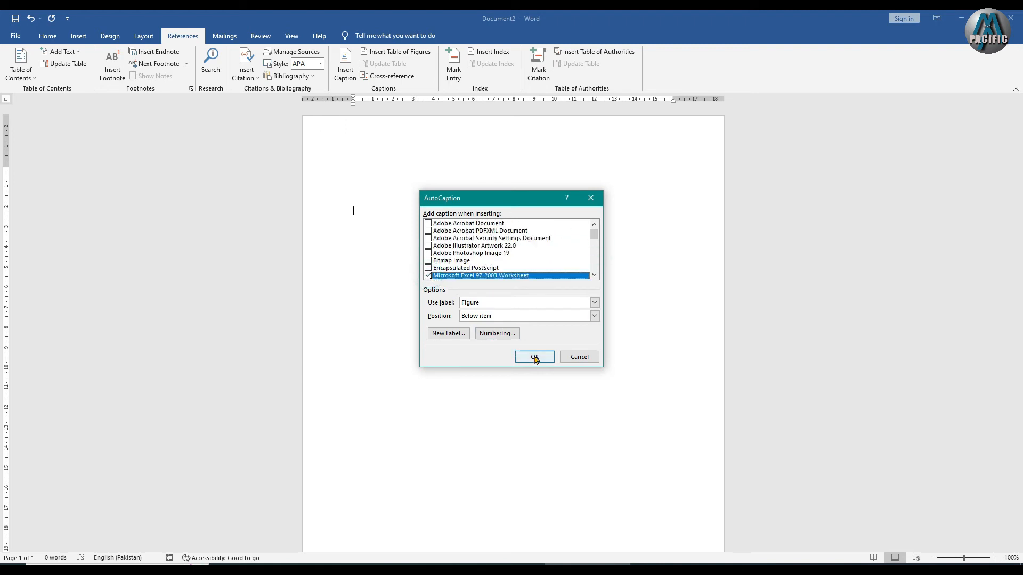
left_click(535, 358)
- Preview the Table label and the numbering options for a new caption, and close without inserting it
left_click(345, 64)
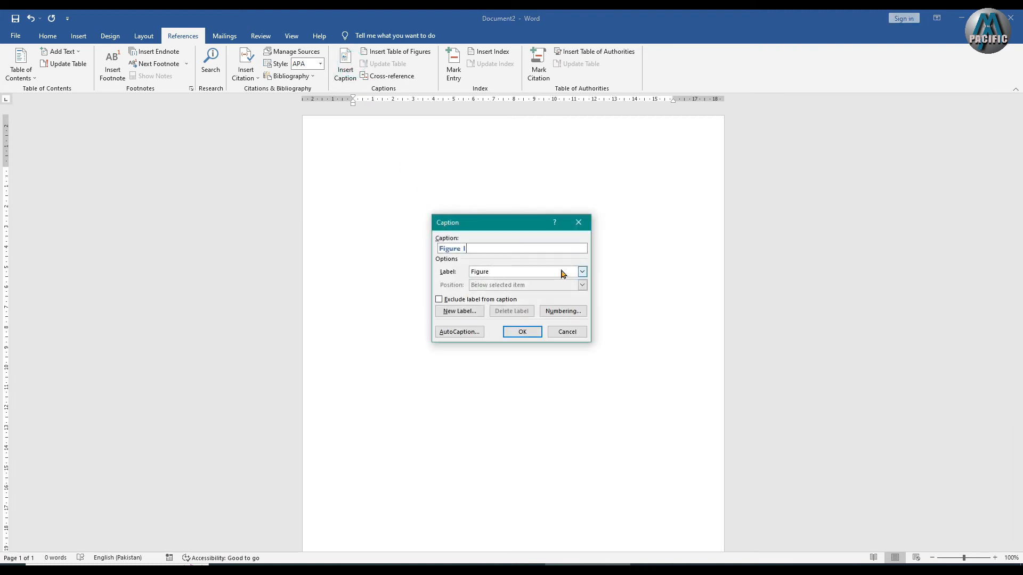
left_click(582, 272)
left_click(473, 301)
left_click(570, 314)
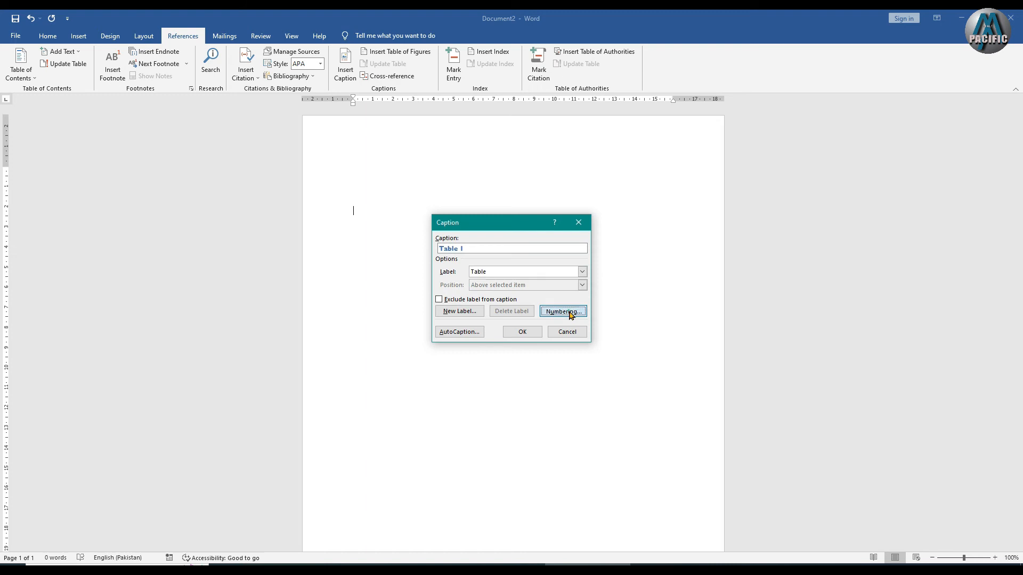
left_click(563, 326)
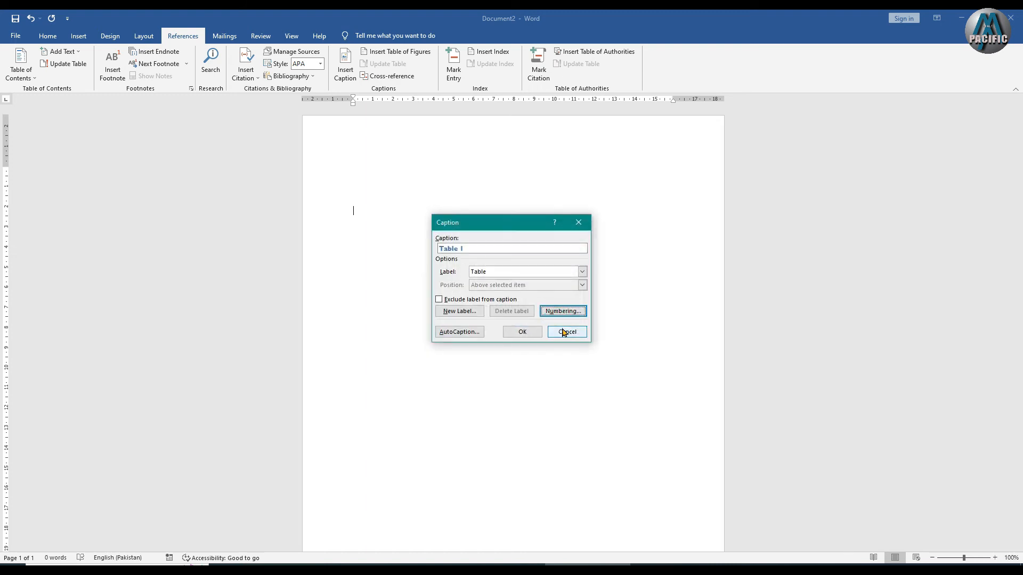
left_click(563, 332)
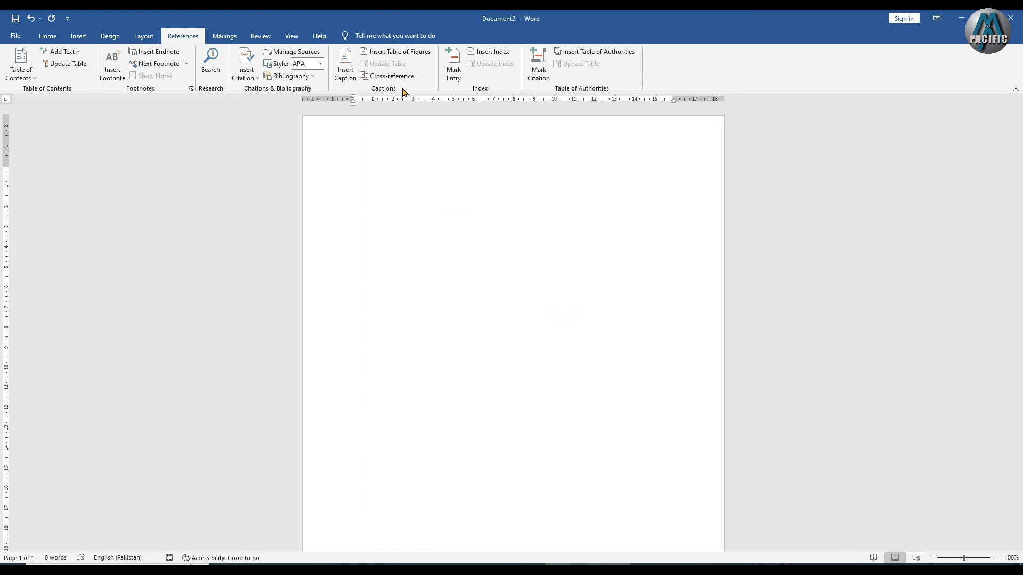
- Examine the cross-reference options and the index entry marking options, closing both without adding anything
left_click(384, 79)
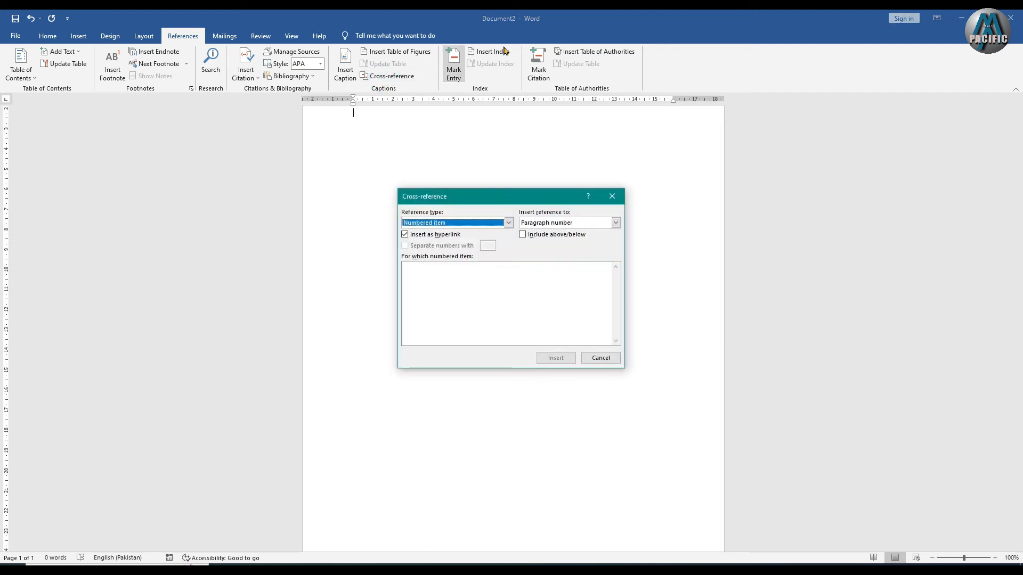
left_click(612, 196)
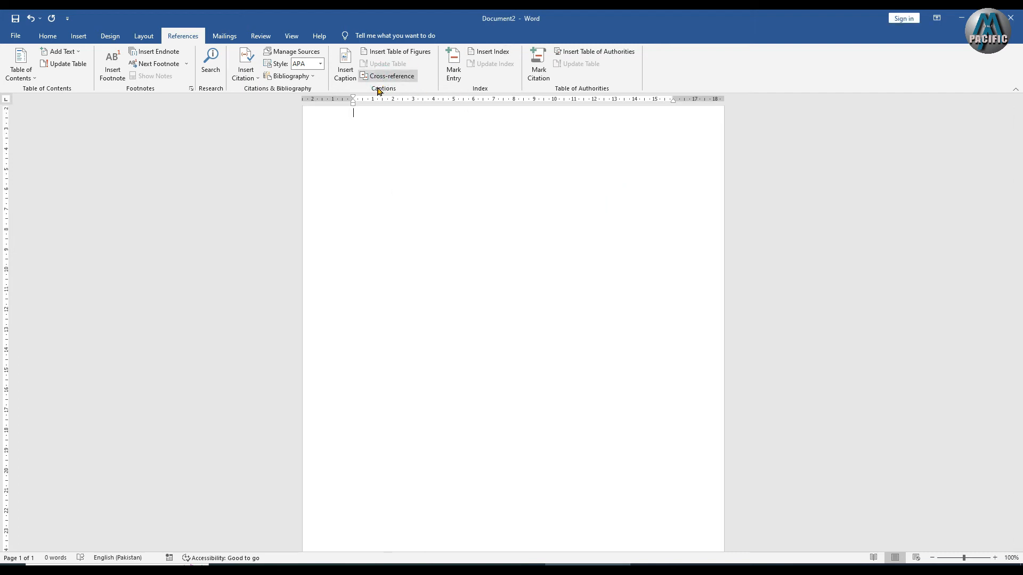
left_click(454, 65)
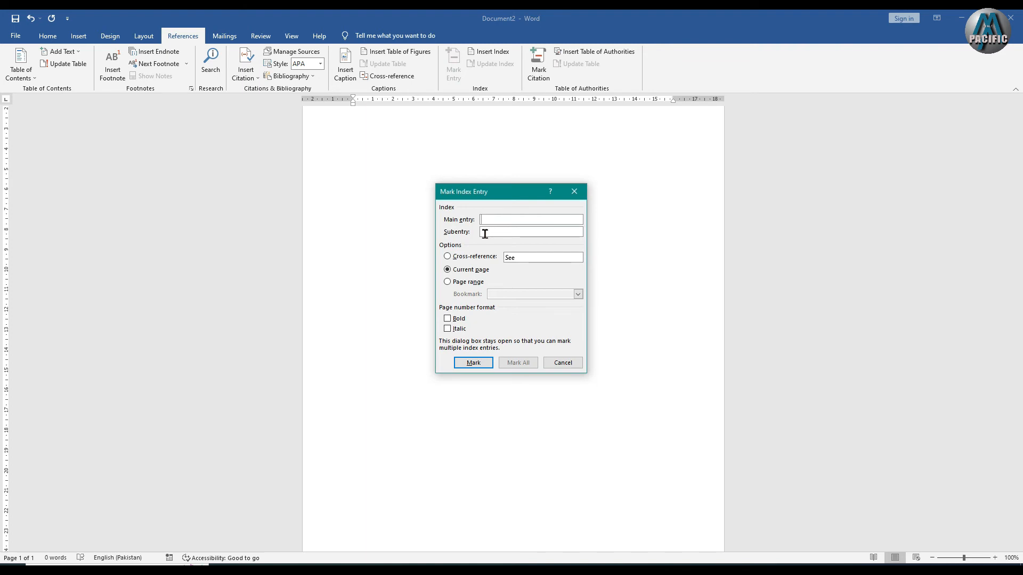
left_click(485, 235)
left_click(486, 365)
left_click(516, 322)
left_click(563, 363)
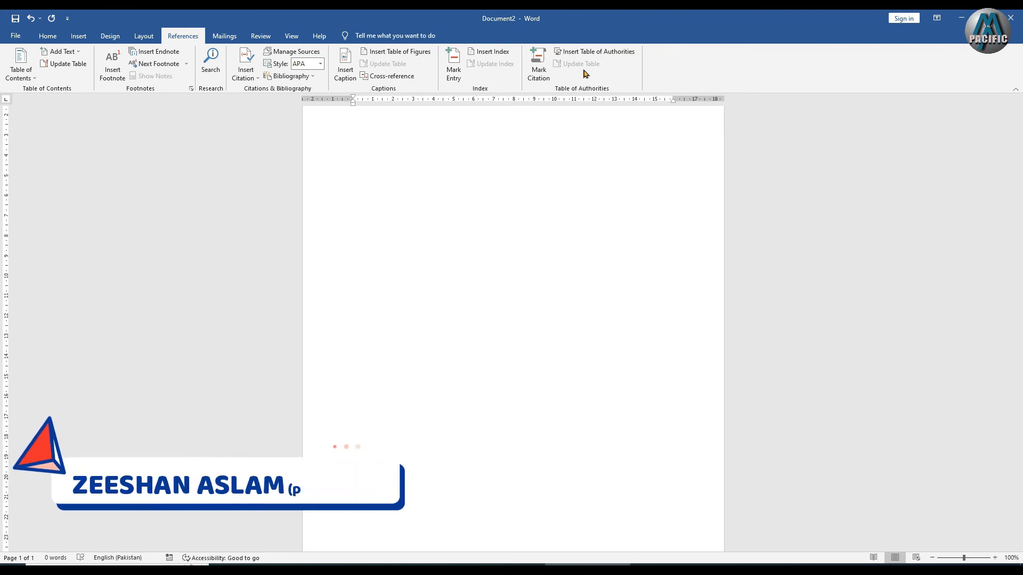
- Examine the Table of Authorities settings and the Mark Citation fields and categories, and return to the document
left_click(604, 52)
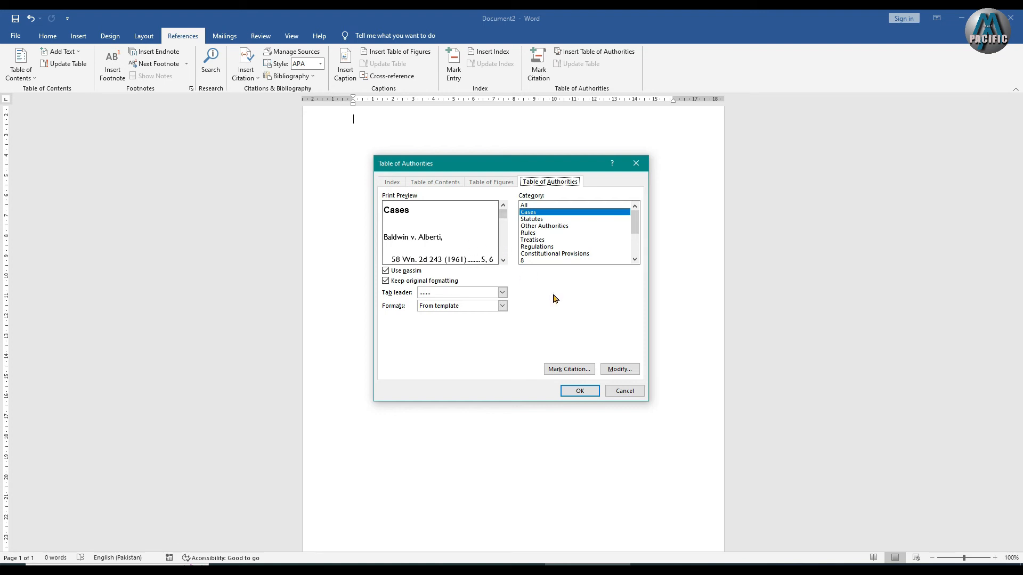
left_click(570, 369)
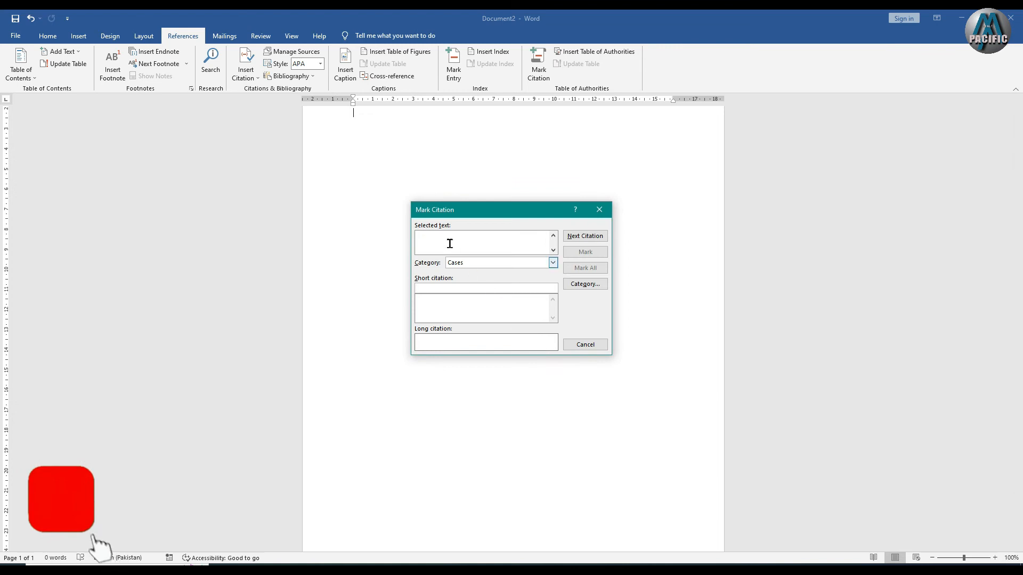
left_click(474, 263)
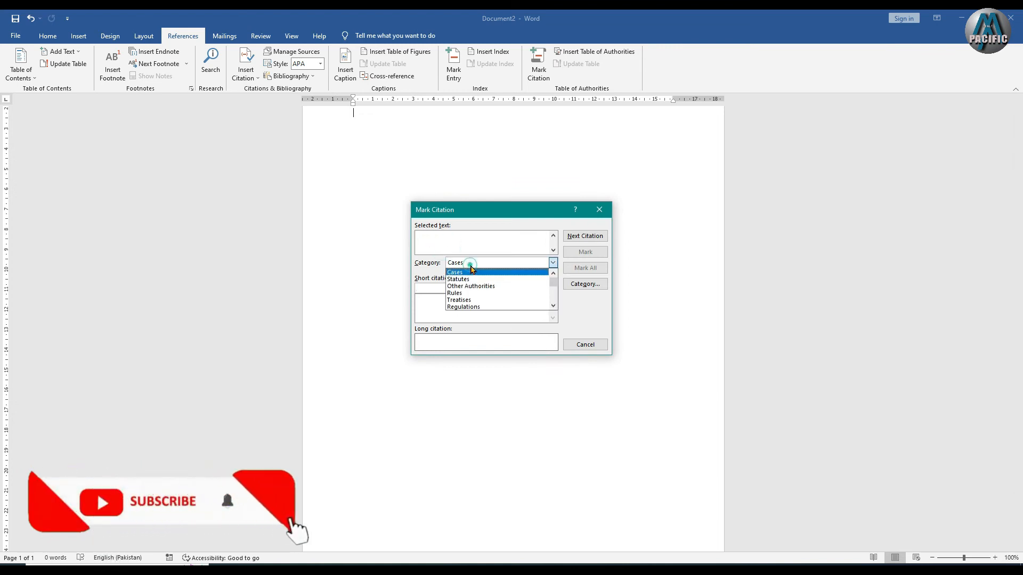
left_click(419, 308)
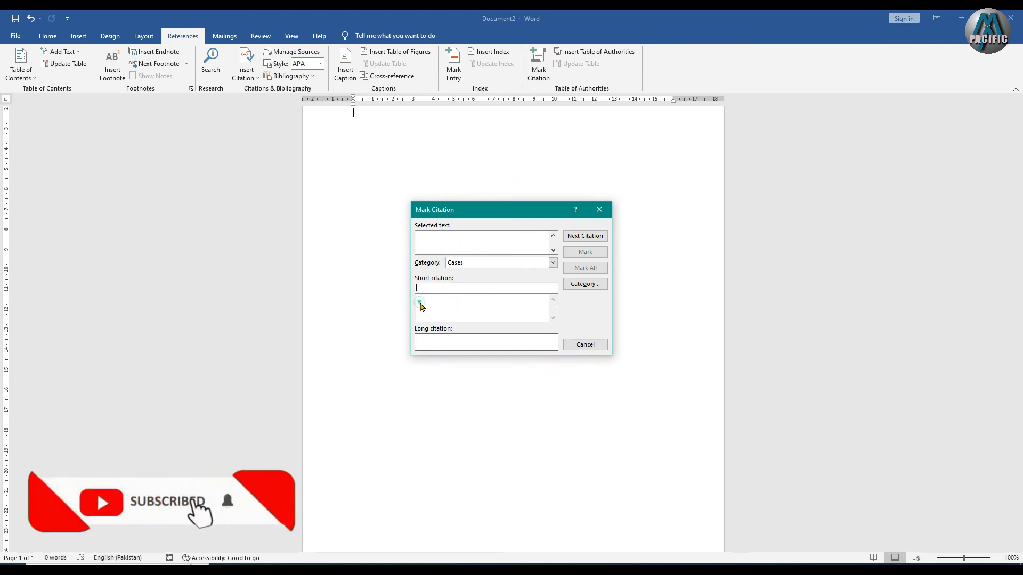
left_click(599, 209)
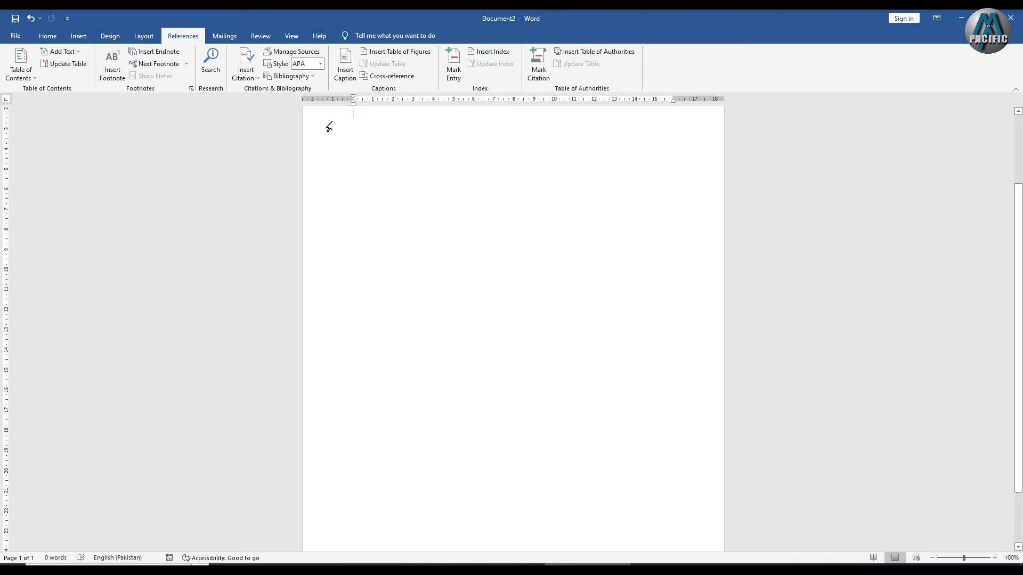
left_click(385, 162)
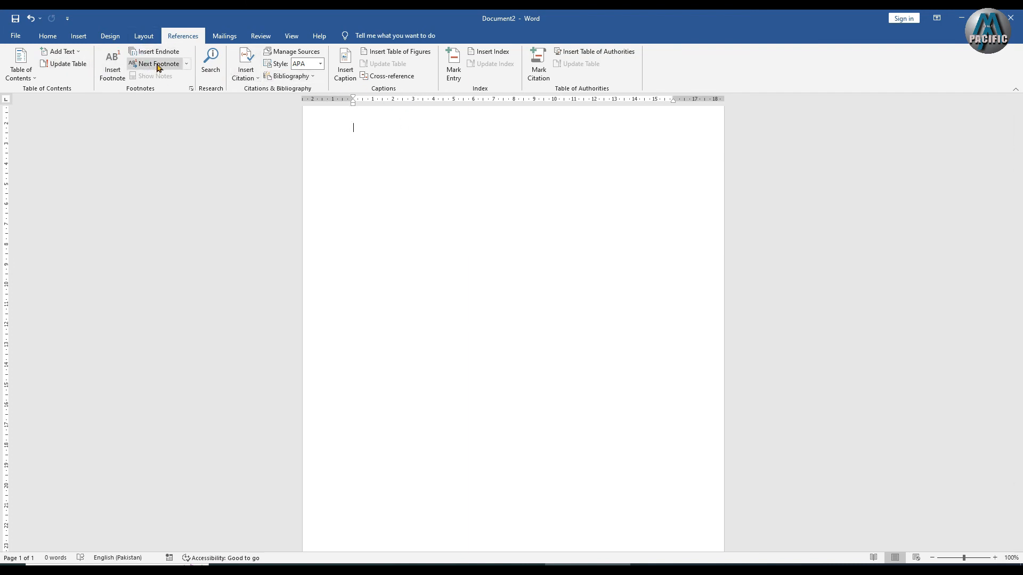
- Review the built-in table of contents and bibliography galleries without inserting any of them
left_click(27, 74)
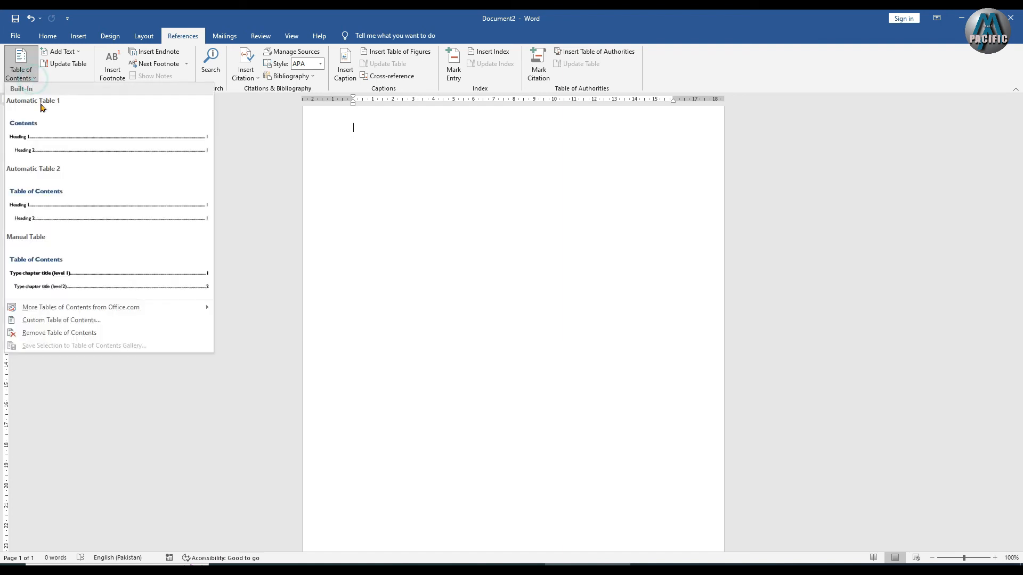
left_click(318, 248)
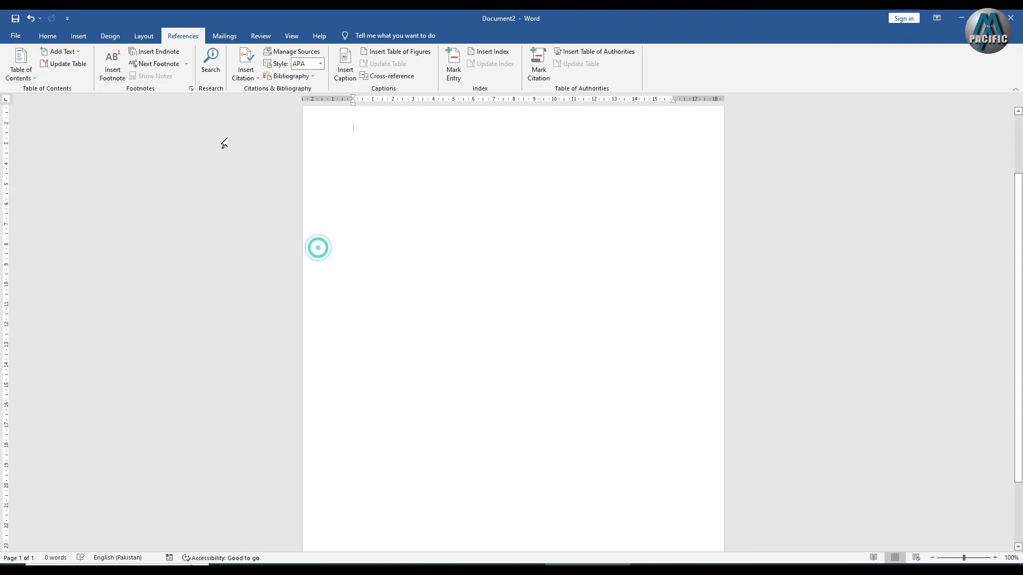
left_click(292, 76)
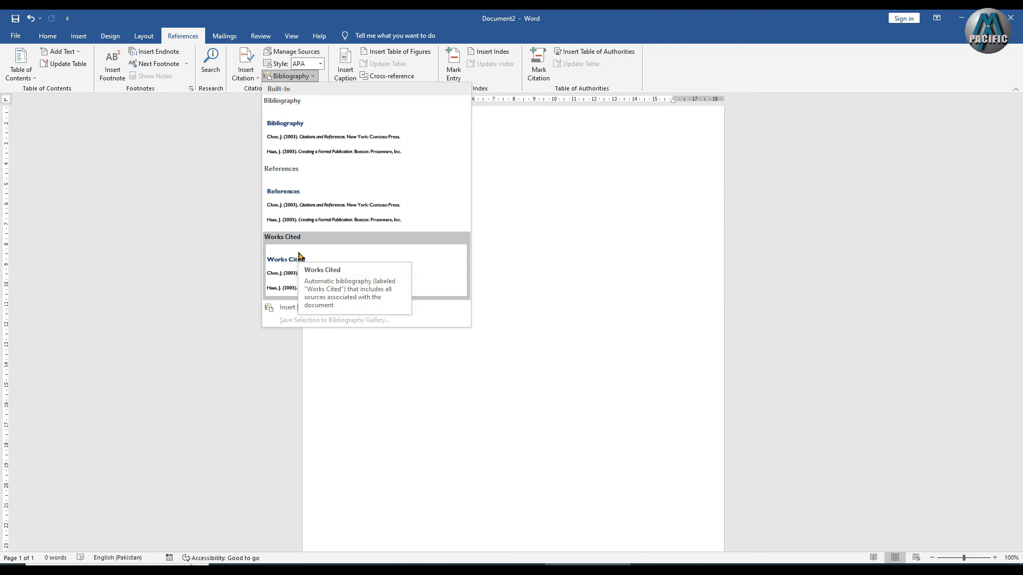
left_click(613, 291)
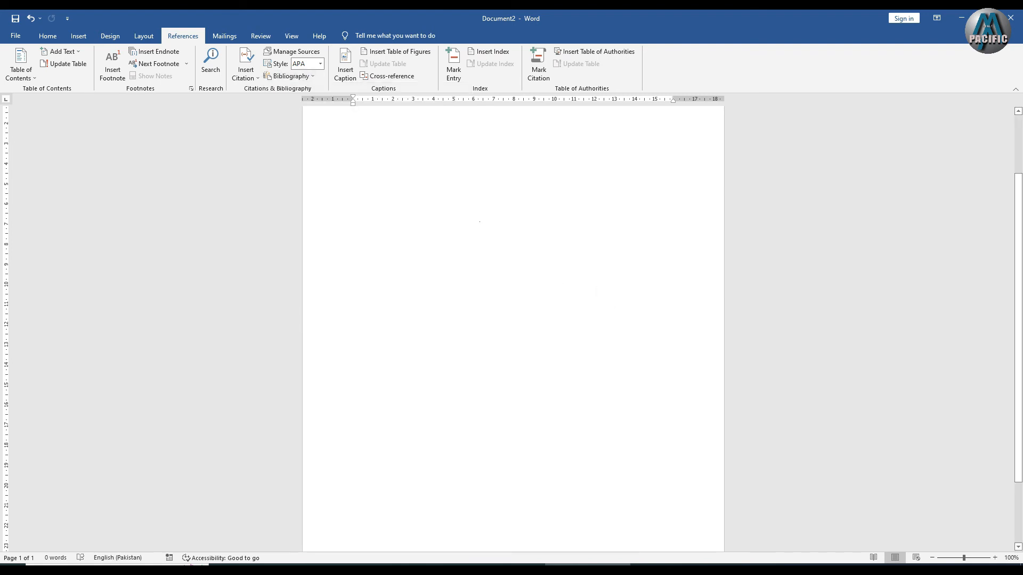
- Insert a plain bibliography into the document and delete the inserted text
left_click(291, 75)
left_click(315, 314)
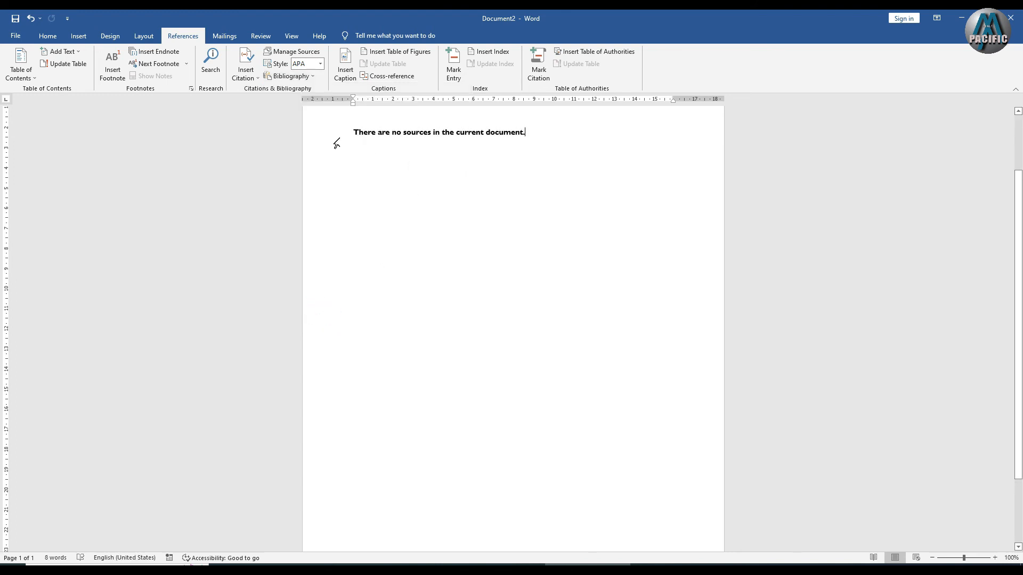
left_click(343, 135)
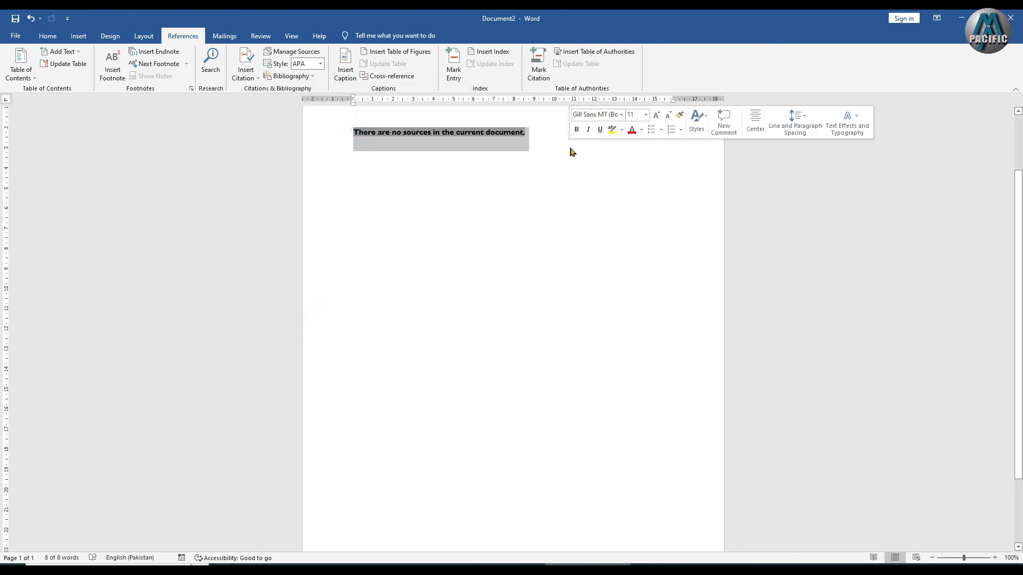
key("Delete")
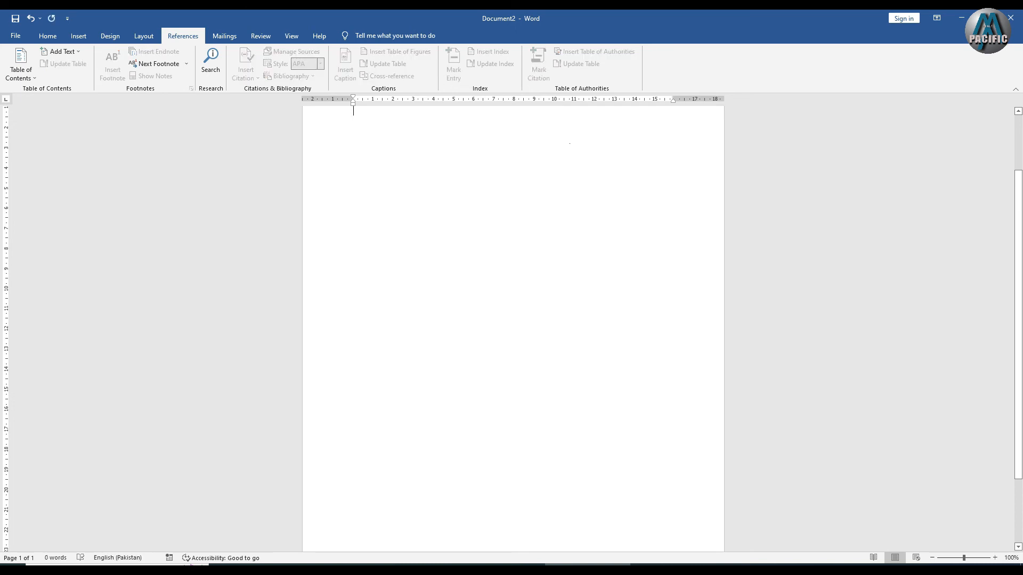